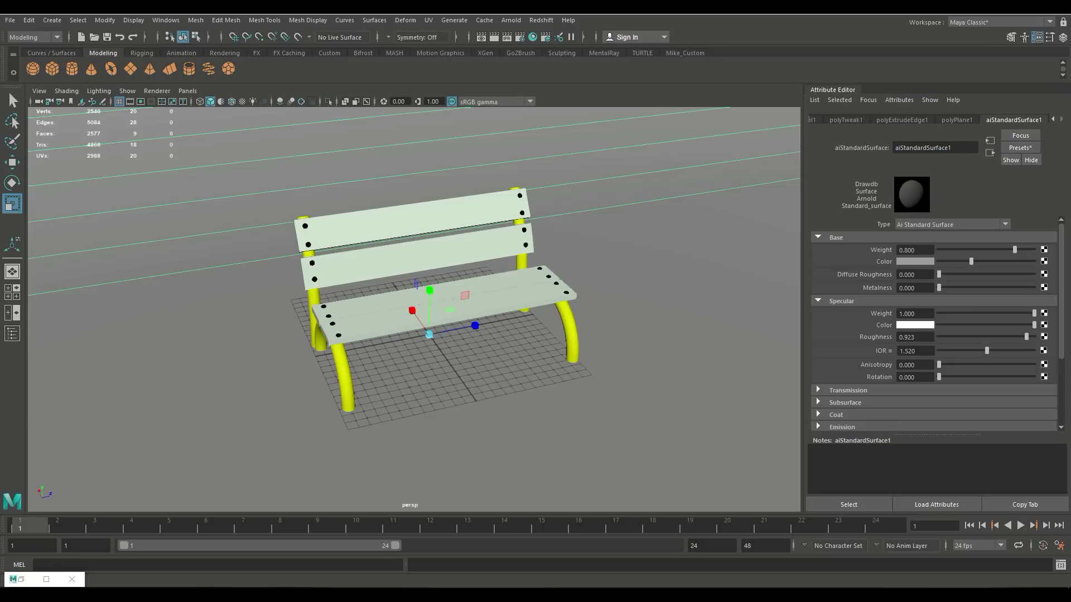
Step: Examine the bench and the curved backdrop behind it from several distances and angles
scroll(402, 293, "down", 9)
left_click_drag(402, 294, 368, 262, "alt")
scroll(414, 310, "up", 5)
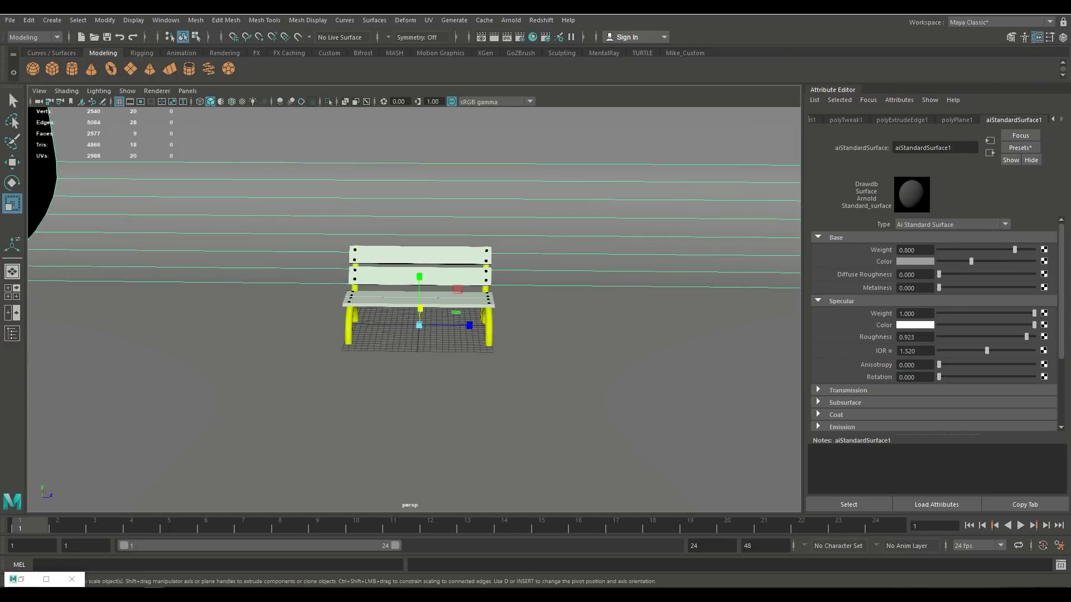
scroll(414, 310, "down", 3)
mouse_move(415, 304)
left_mouse_down("alt")
mouse_move(385, 313)
mouse_move(379, 340)
mouse_move(385, 318)
mouse_move(410, 314)
left_mouse_up("alt")
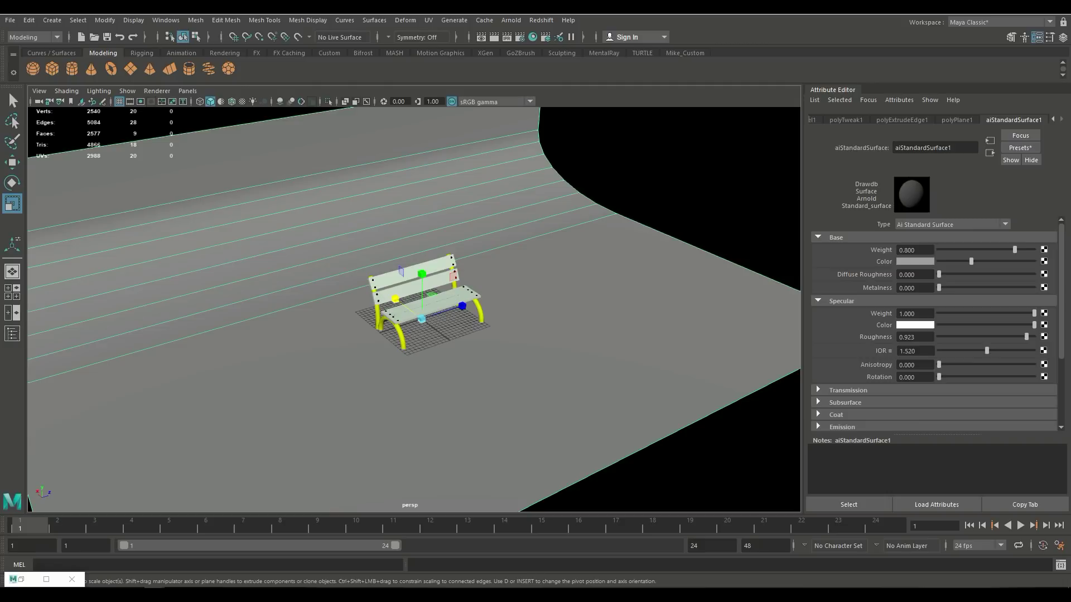
scroll(414, 309, "up", 4)
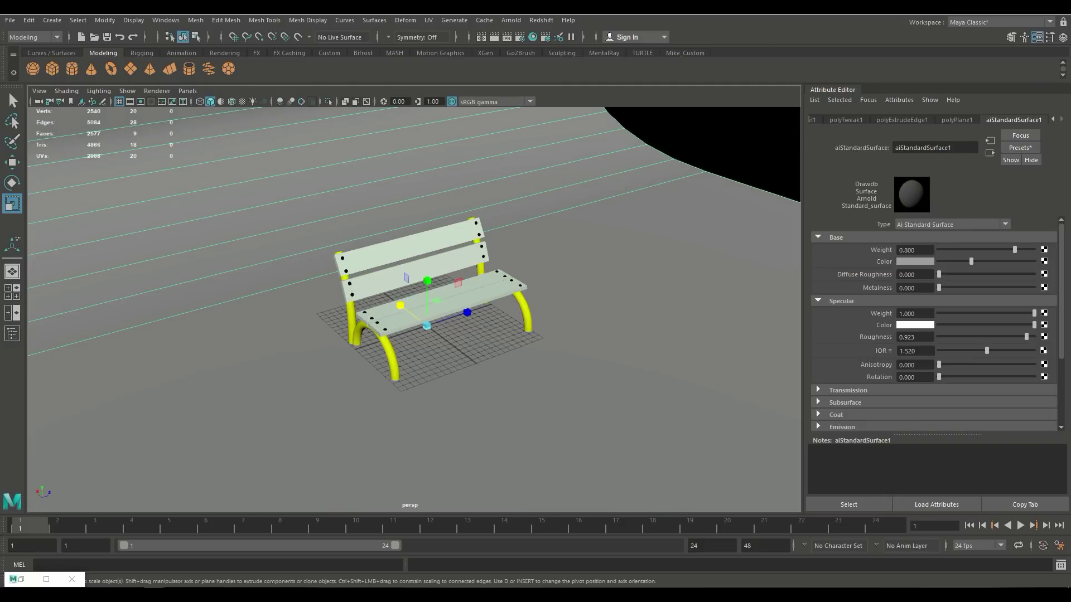
scroll(416, 306, "down", 3)
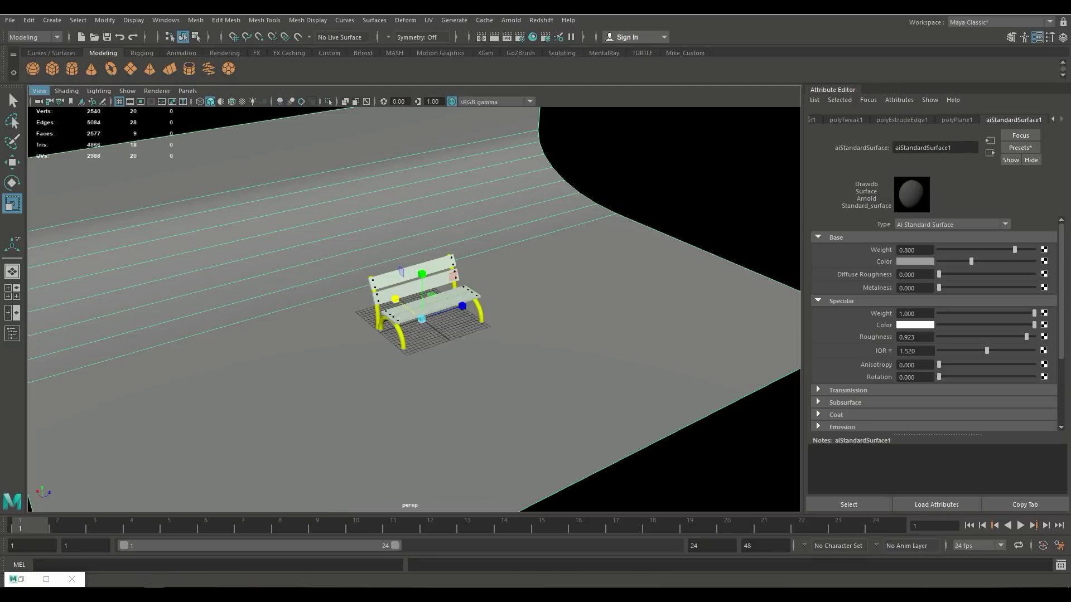
left_click(39, 90)
mouse_move(111, 289)
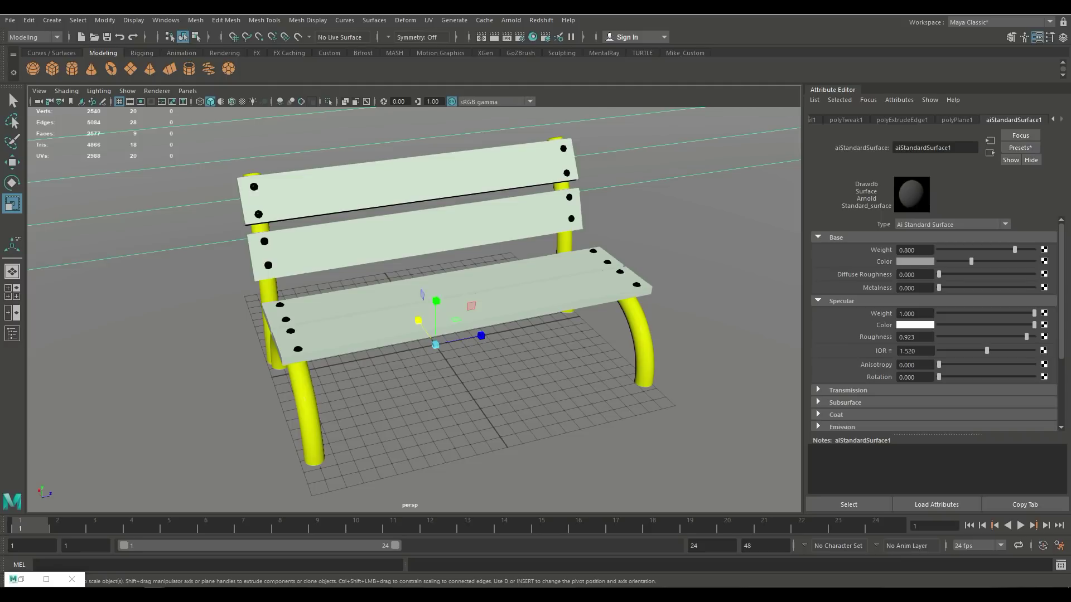
Step: Examine the list of objects in the scene, including the bench parts, backdrop plane and sky dome light
left_click(12, 333)
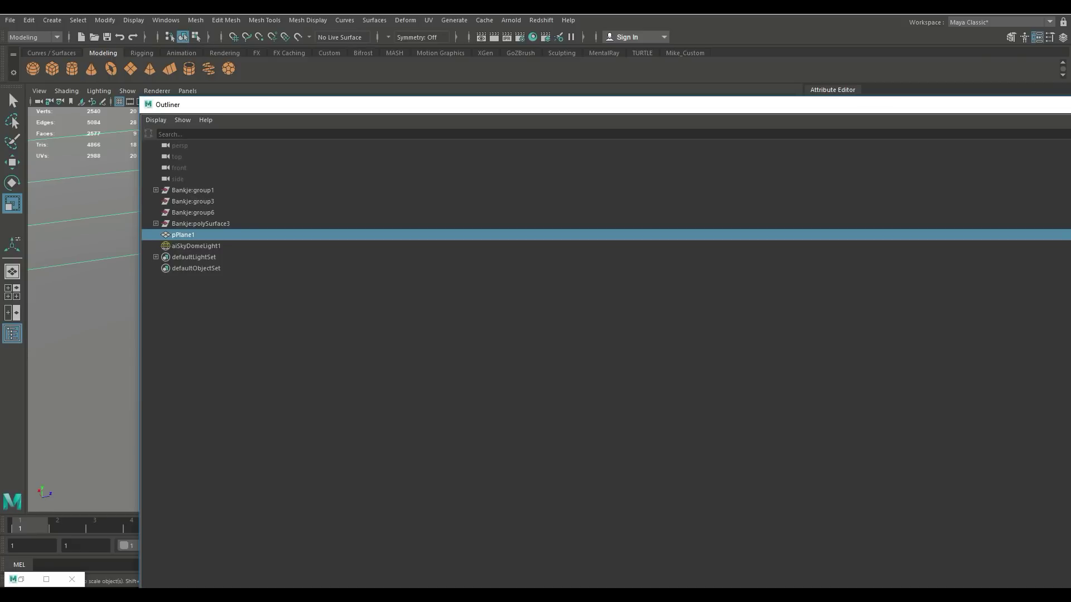
left_click_drag(961, 105, 538, 116)
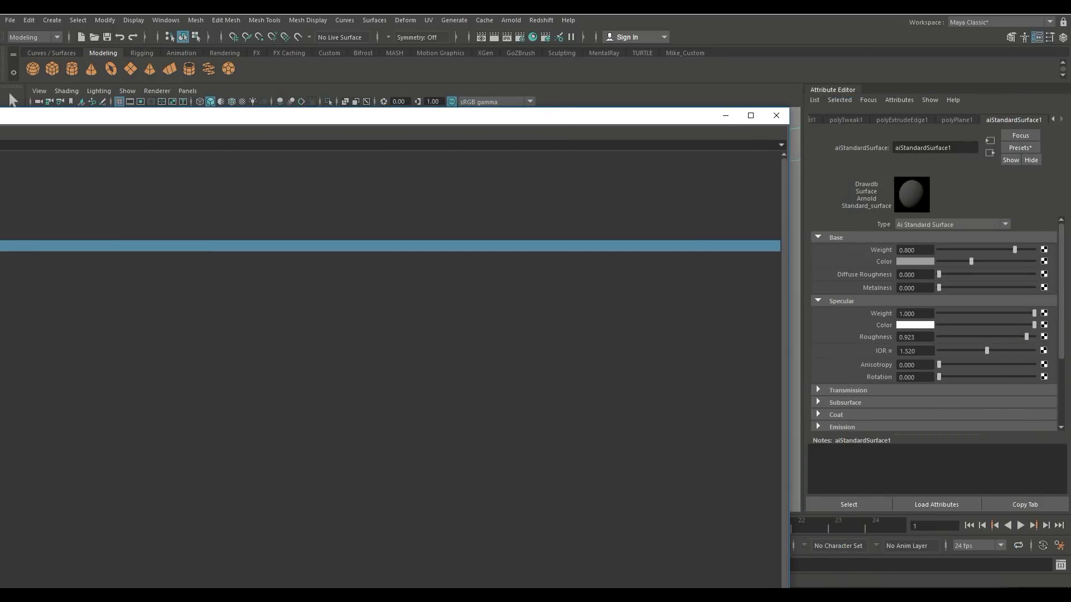
left_click(725, 115)
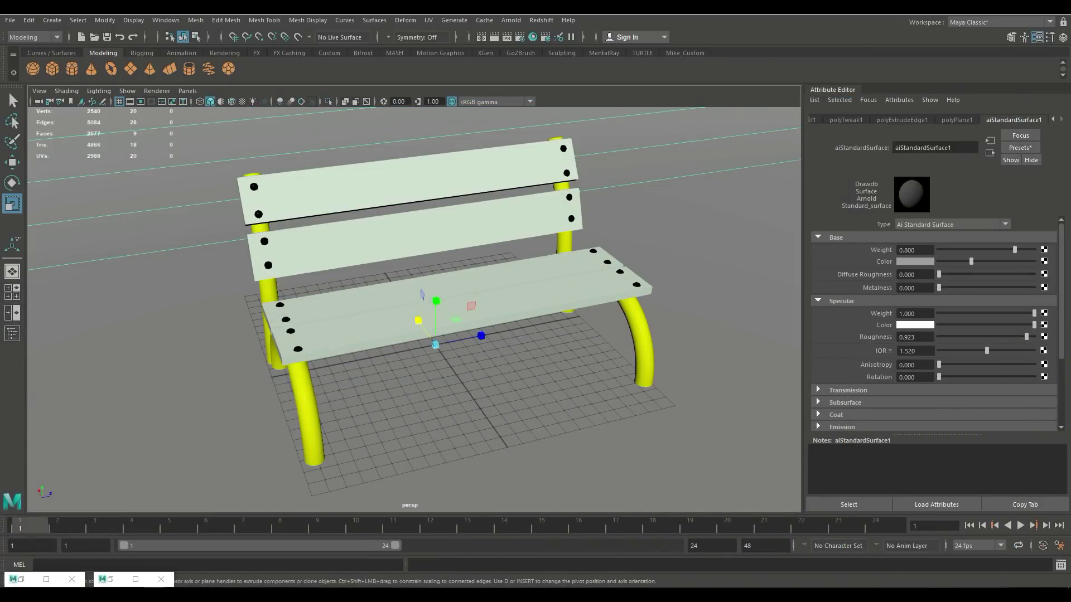
Step: Hide the Attribute Editor to enlarge the viewport and close both minimized windows
left_click(1036, 37)
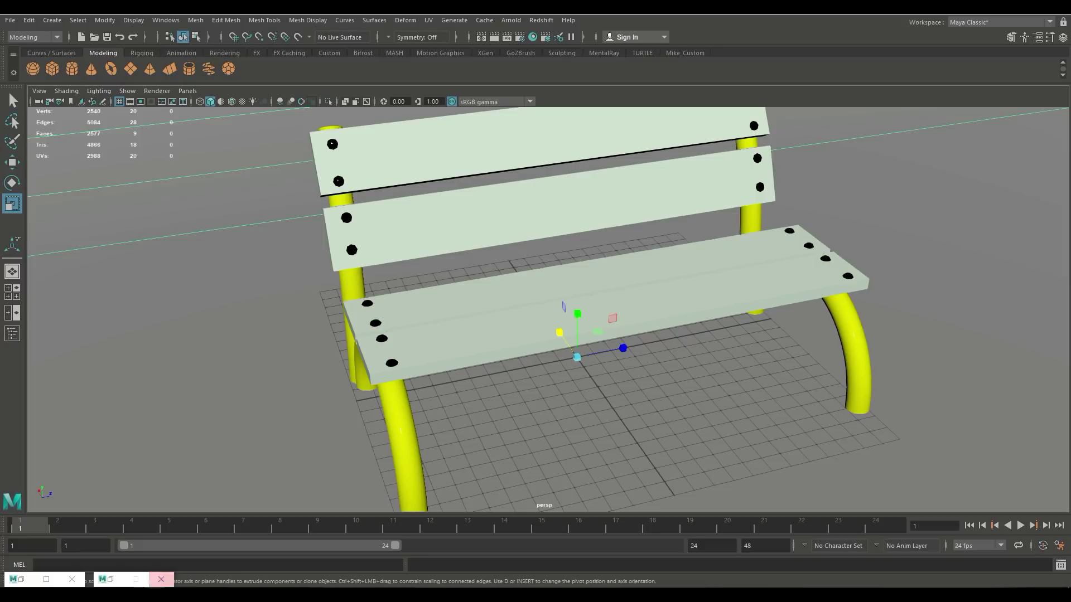
left_click(162, 579)
left_click(72, 579)
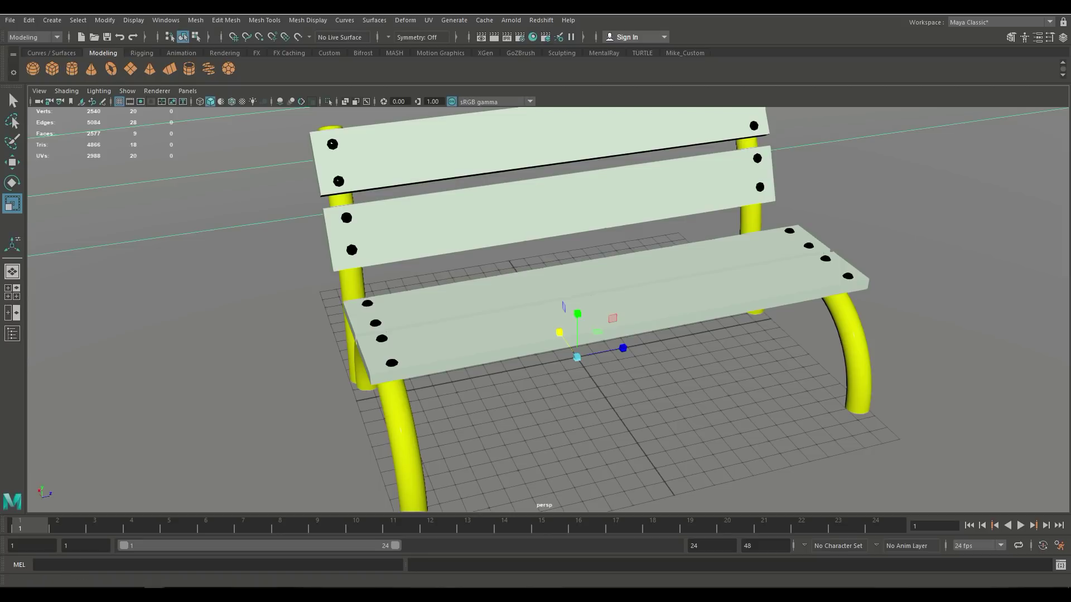
Step: Create a render layer named Diffuse in Render Setup
left_click(545, 37)
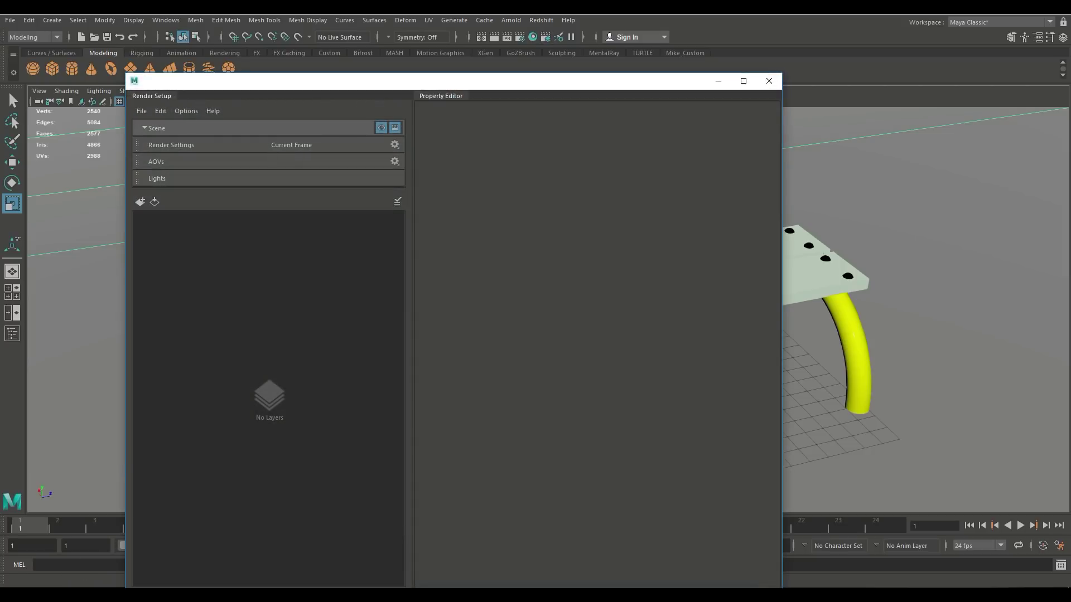
left_click_drag(290, 81, 637, 103)
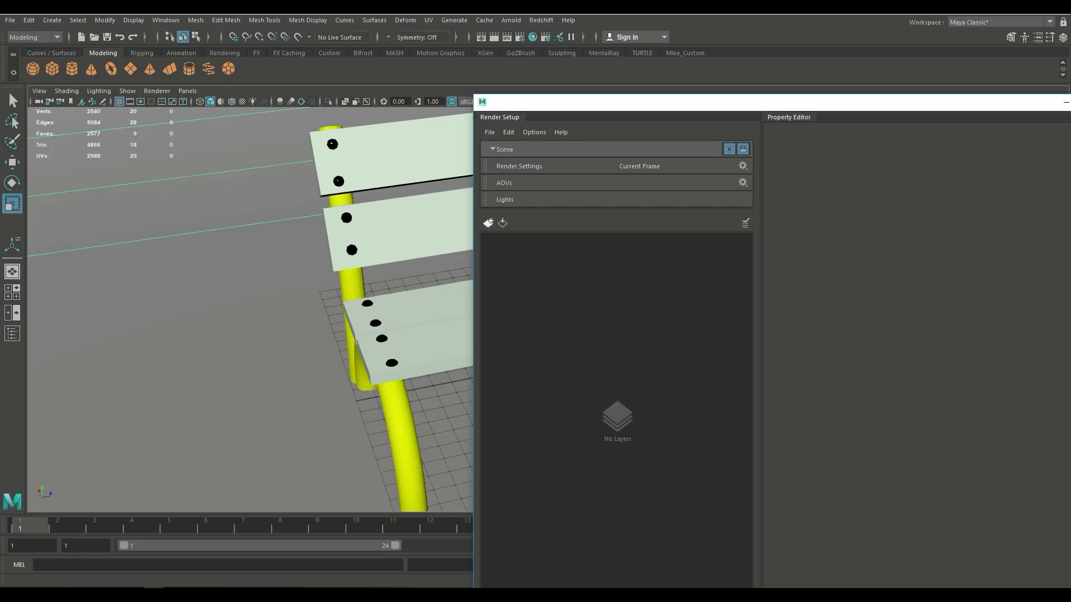
left_click(487, 223)
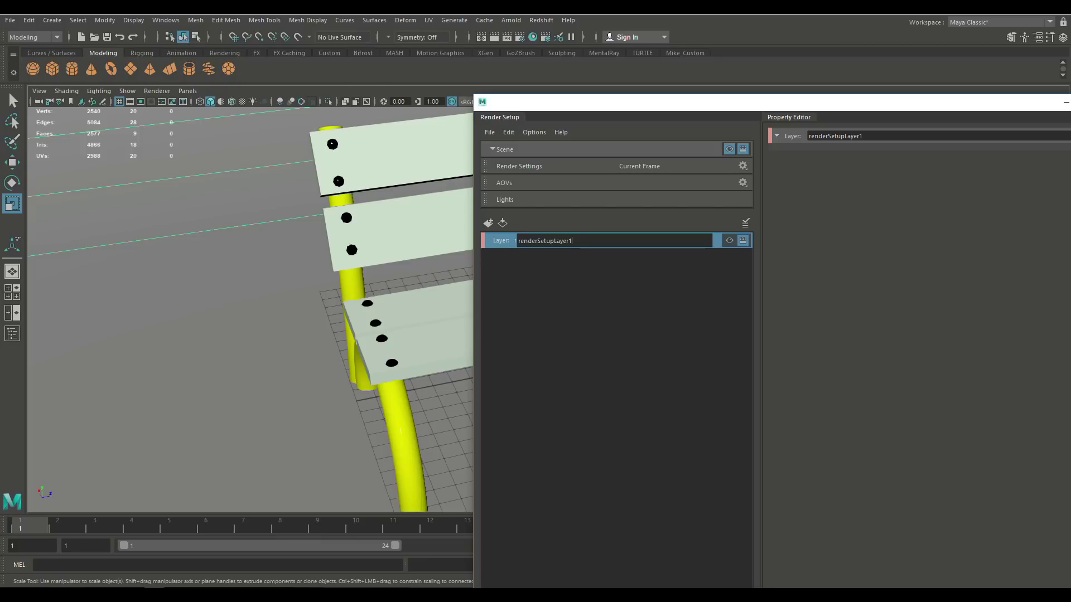
key("ctrl+a")
type("Diffuse")
key("Return")
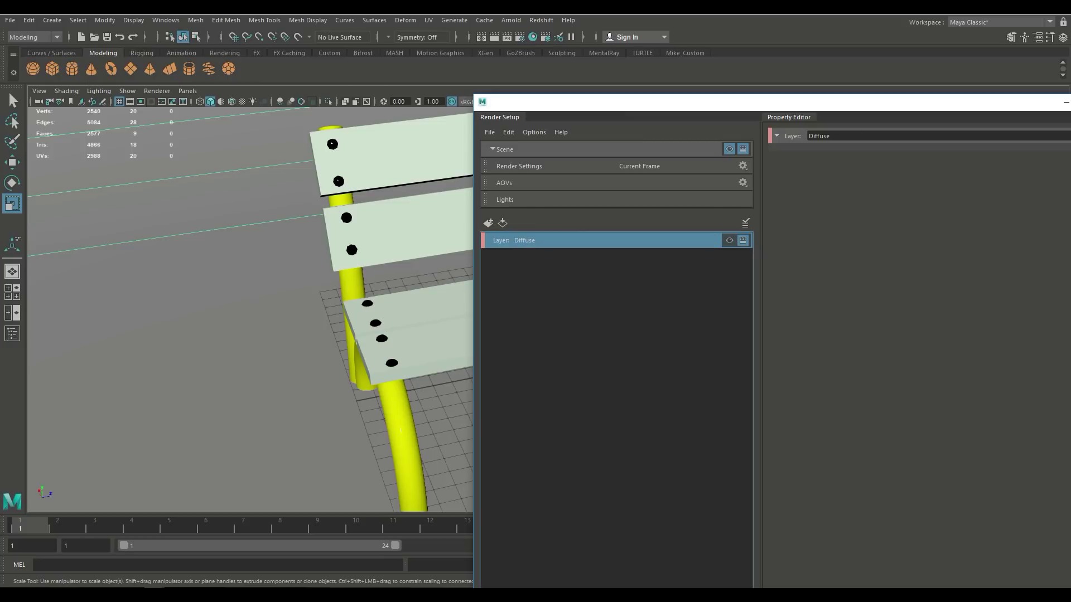
Step: Create a collection inside the Diffuse render layer
left_click_drag(661, 104, 492, 153)
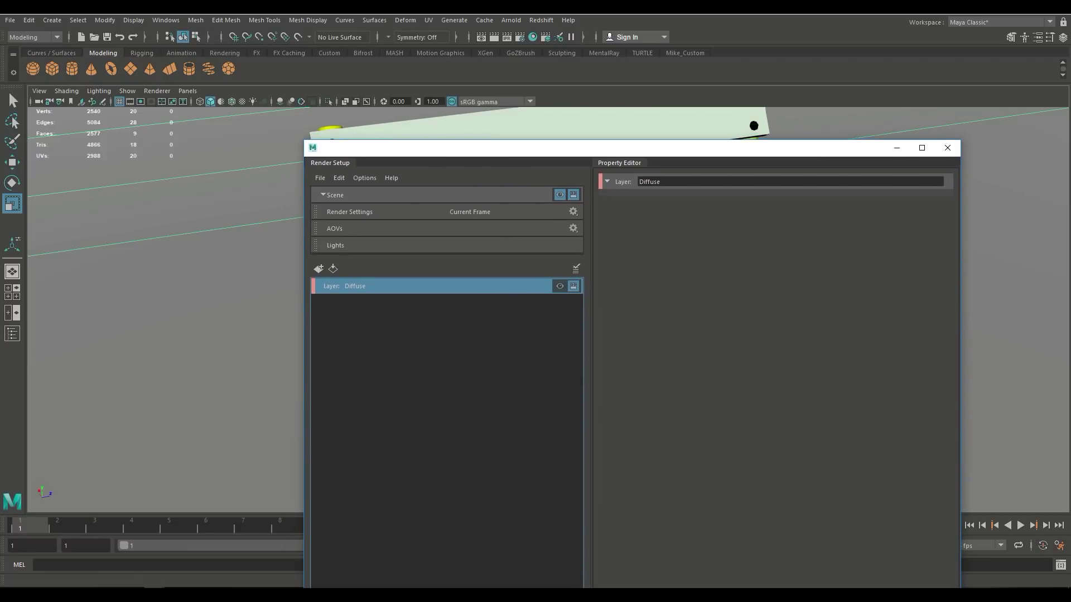
right_click(441, 287)
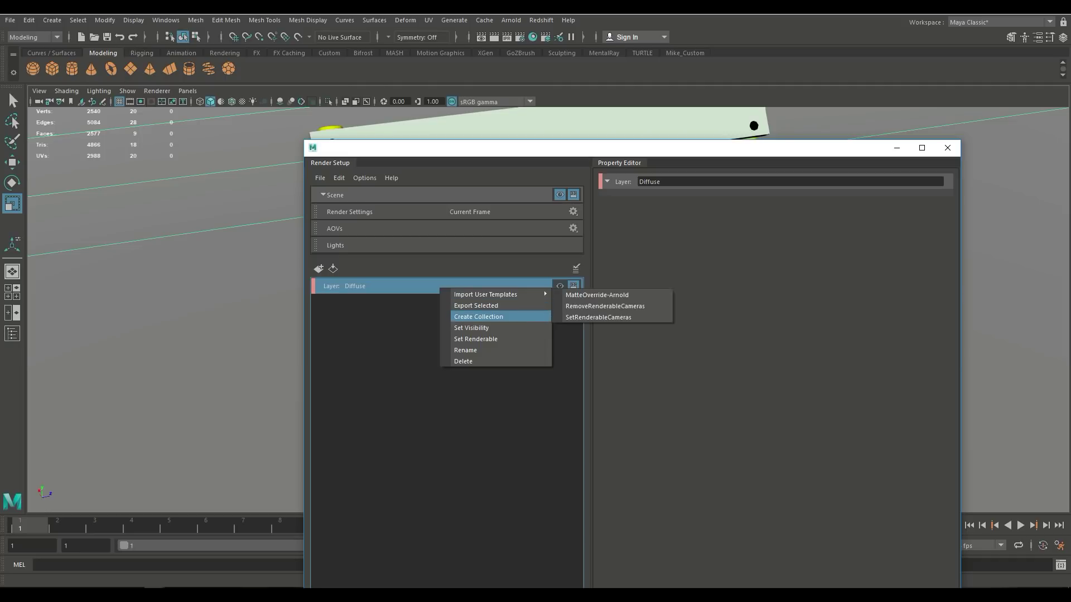
left_click(478, 316)
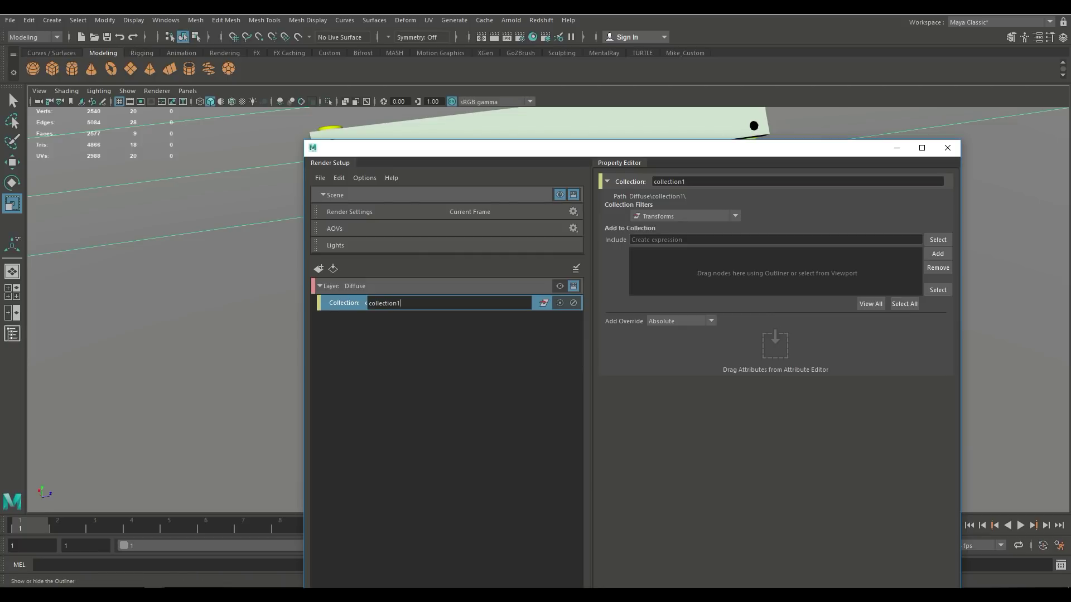
Step: Add Bankje:group1, Bankje:group3, Bankje:group6, Bankje:polySurface3, pPlane1 and aiSkyDomeLight1 to the Diffuse layer's collection
left_click(12, 334)
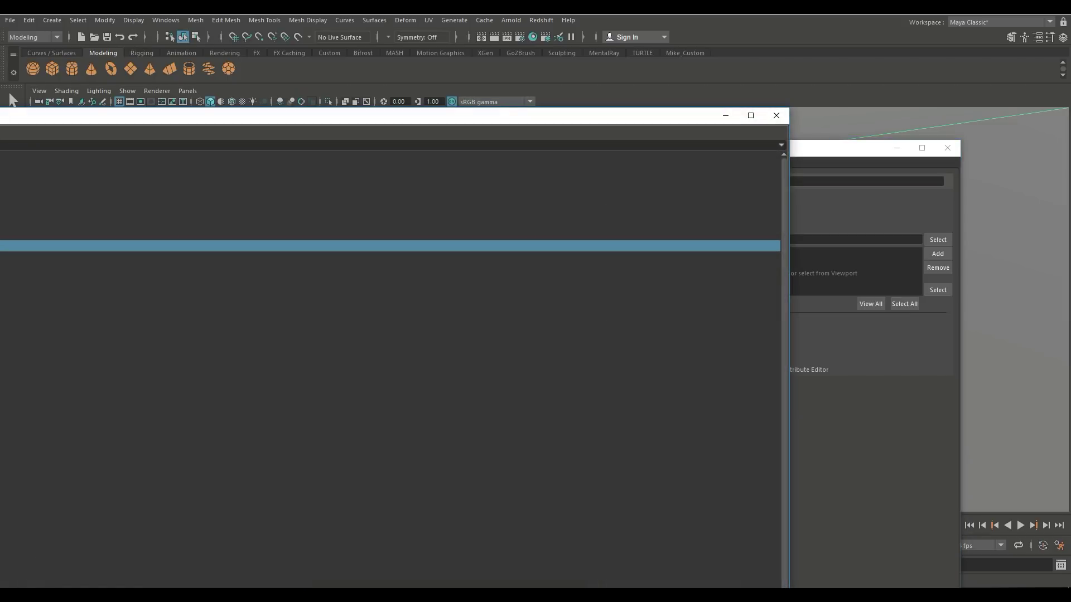
left_click_drag(106, 116, 512, 59)
left_click(179, 140)
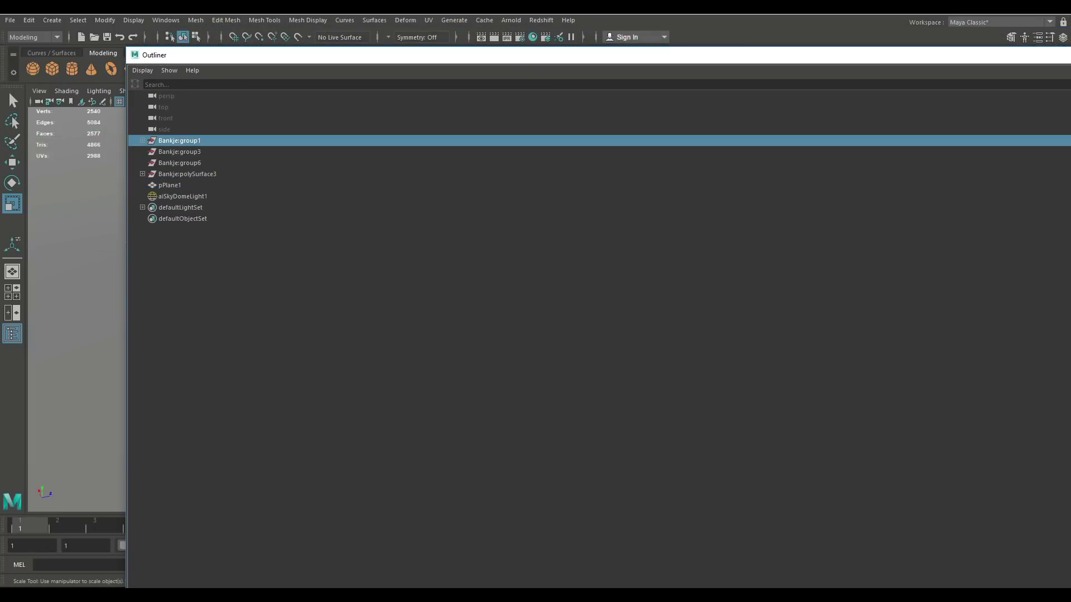
left_click(182, 196, "ctrl")
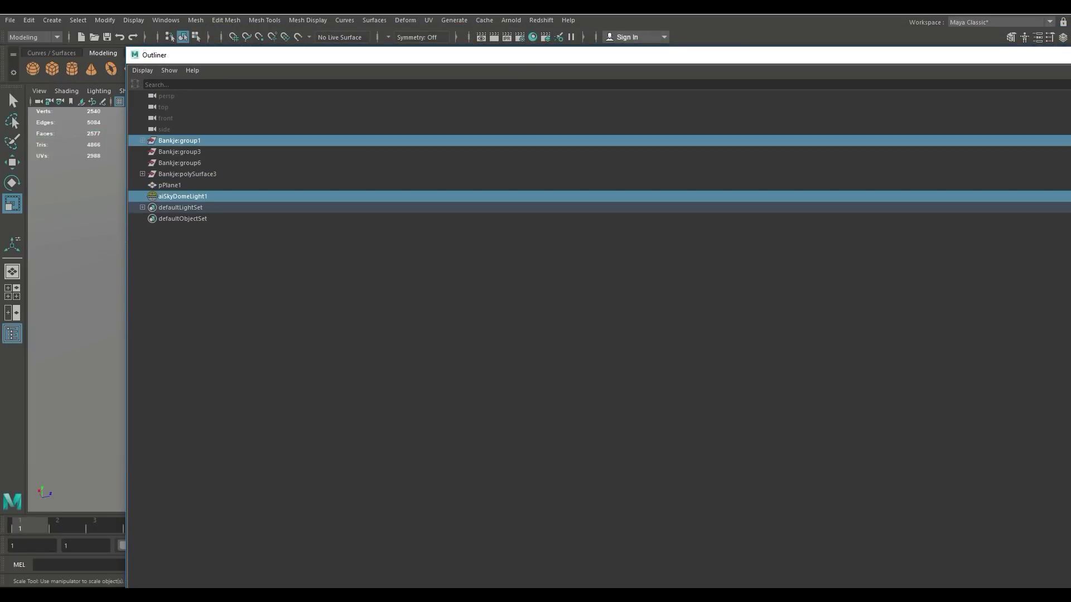
left_click(170, 185, "ctrl")
left_click(187, 174, "ctrl")
left_click(179, 163, "ctrl")
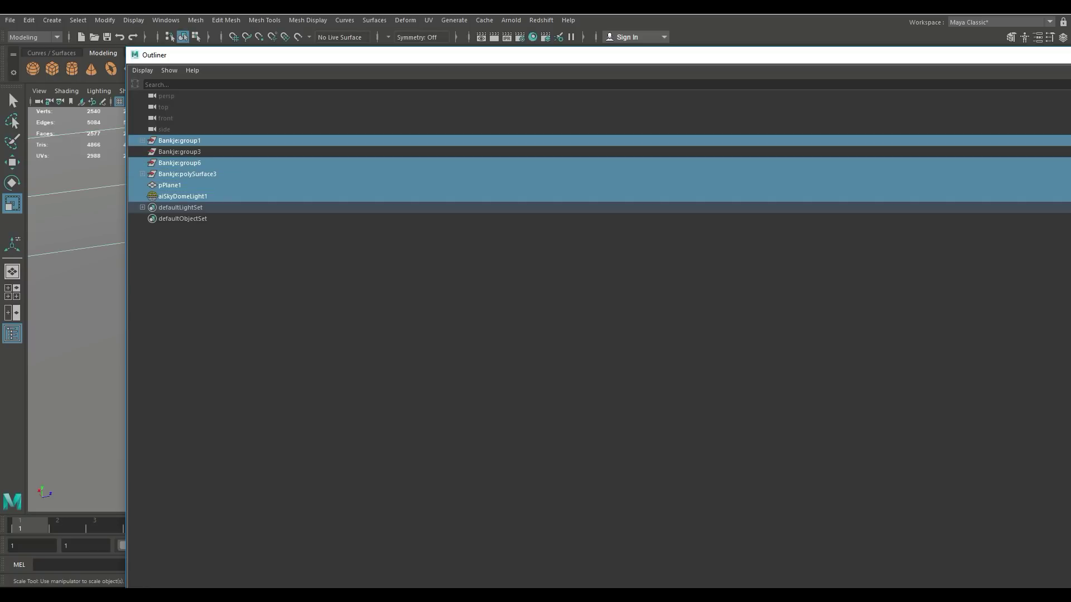
left_click(179, 151, "ctrl")
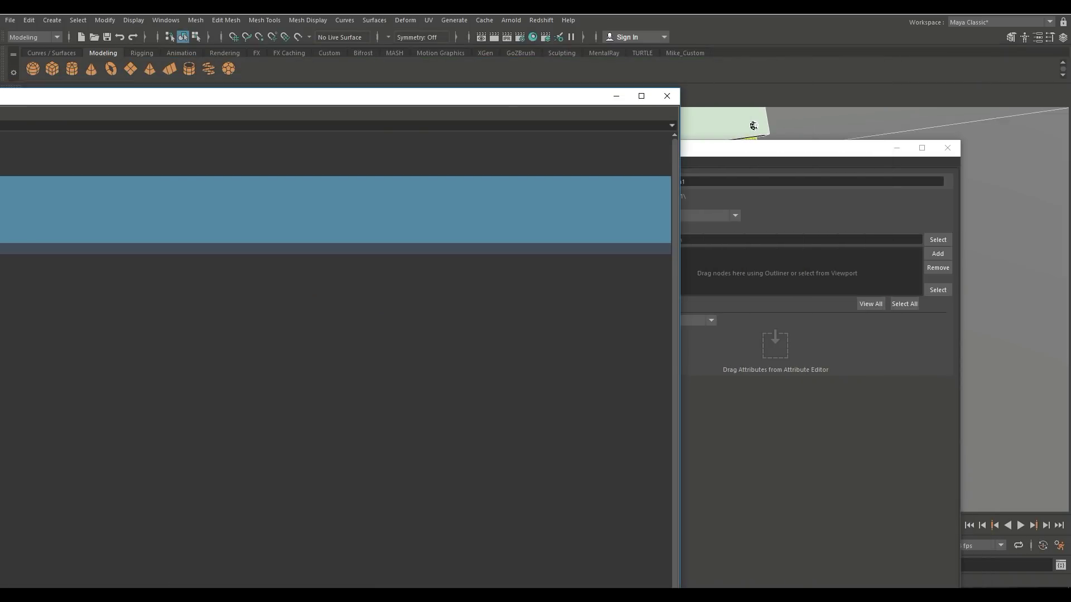
left_click(616, 96)
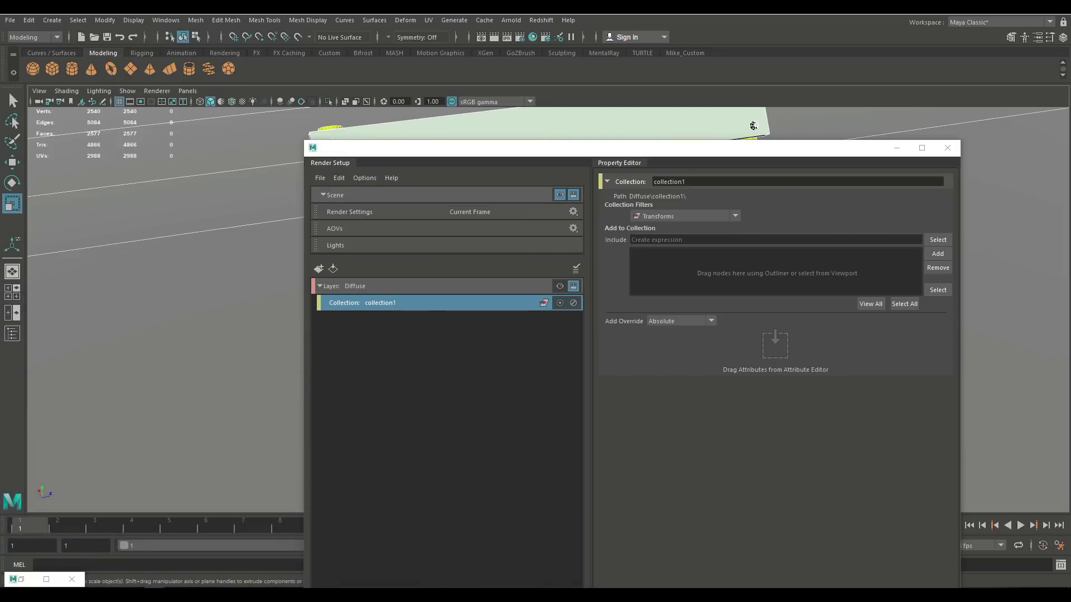
left_click(936, 254)
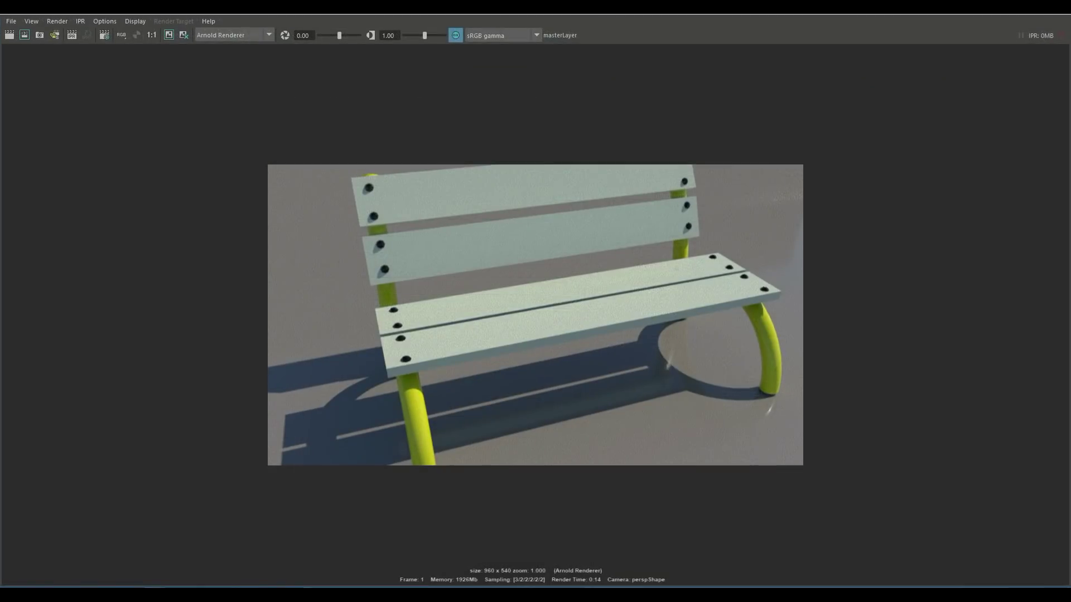
Step: Render the current frame of the master layer with Arnold to check the bench's look
left_click(9, 35)
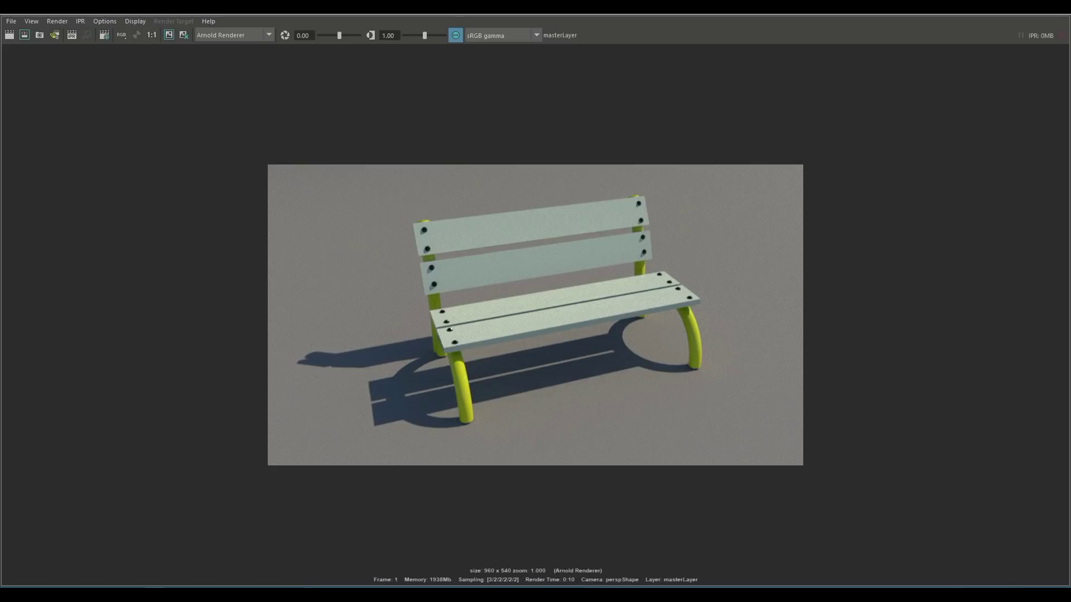
left_click(1008, 10)
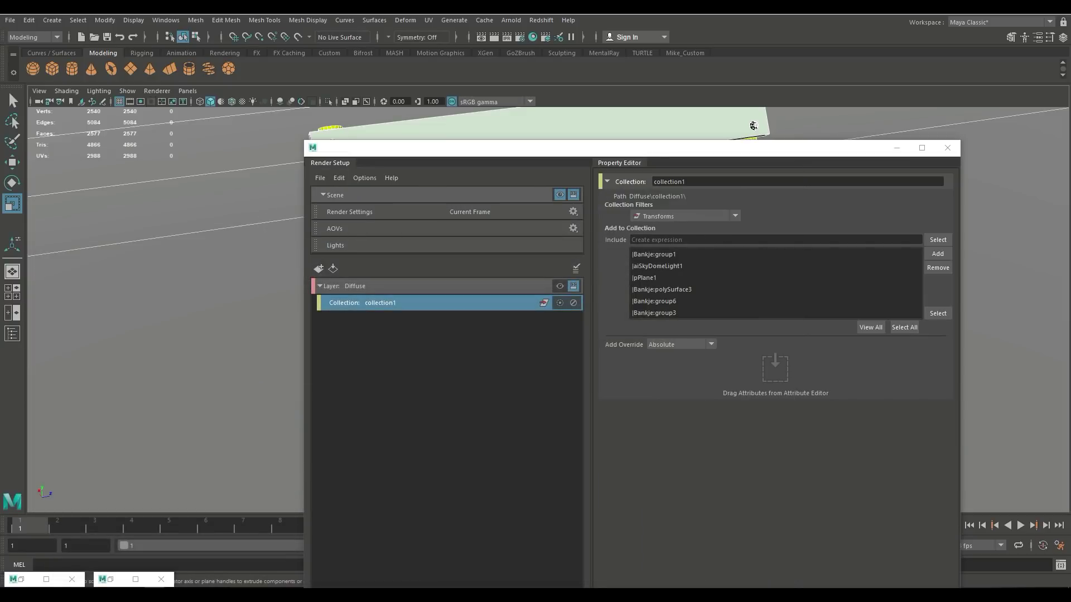
Step: Create a second render layer named AmbientOcclusion and give it a collection
left_click_drag(416, 151, 417, 102)
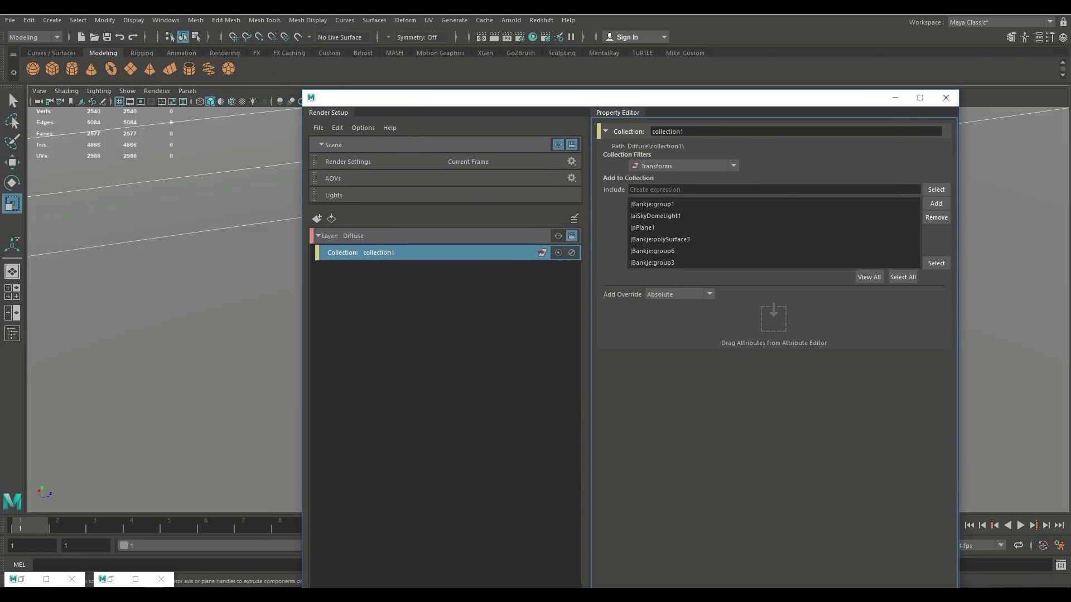
left_click(317, 218)
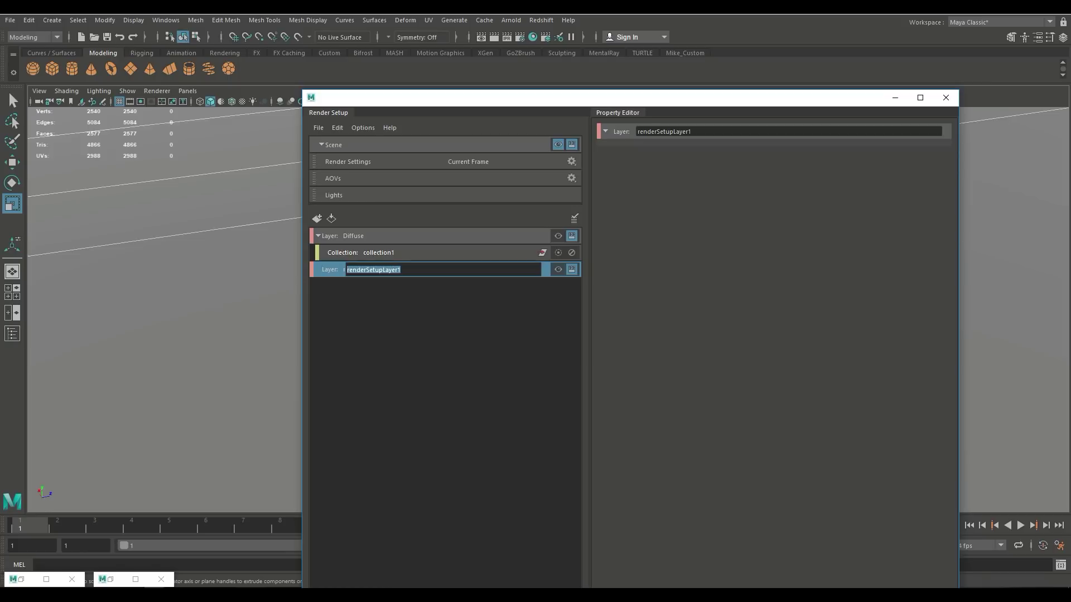
type("AmbientOcclusion")
key("Return")
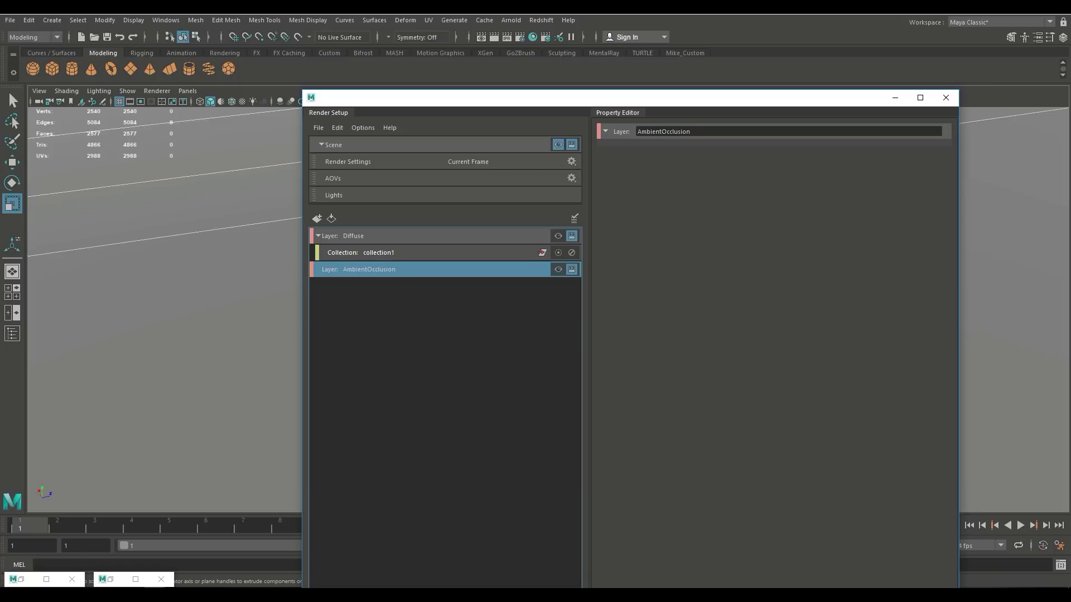
right_click(419, 270)
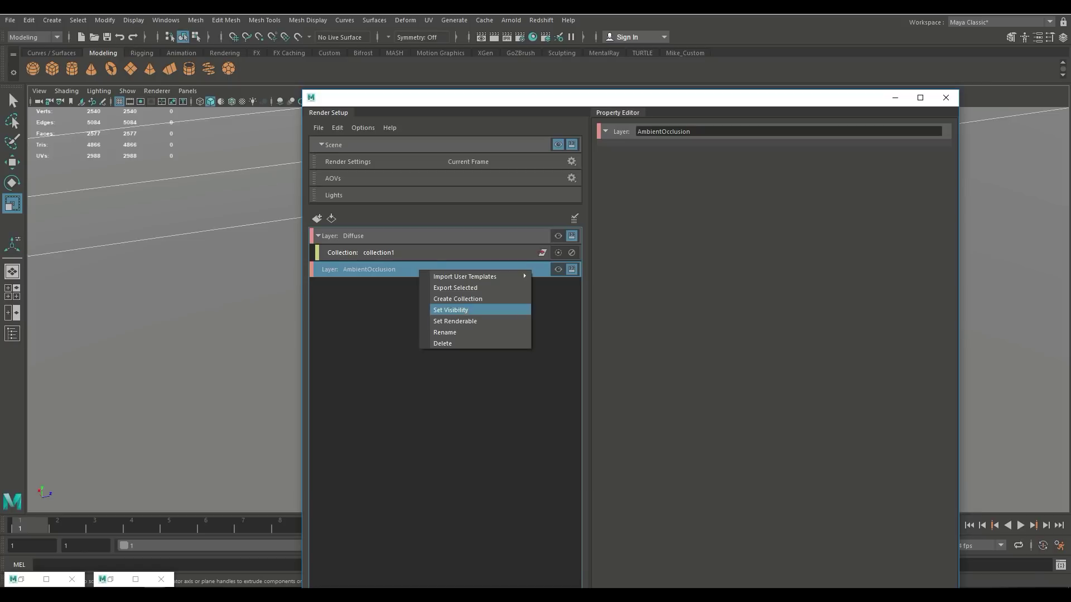
left_click(457, 299)
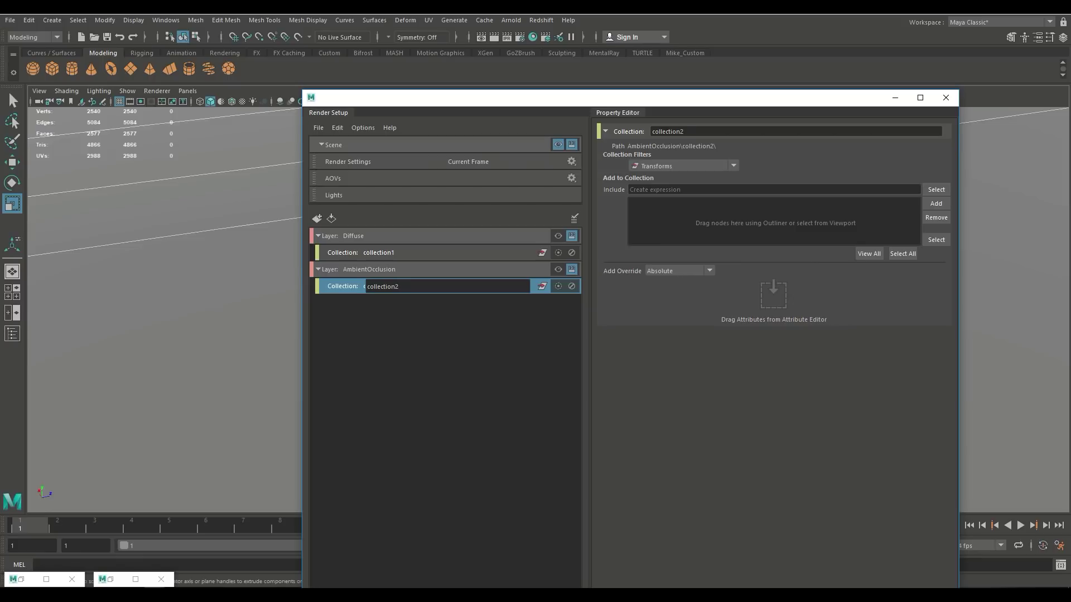
Step: Add Bankje:group1, Bankje:group3, Bankje:group6, Bankje:polySurface3 and pPlane1 to the AmbientOcclusion layer's collection, leaving out the sky dome light
key("alt+Tab")
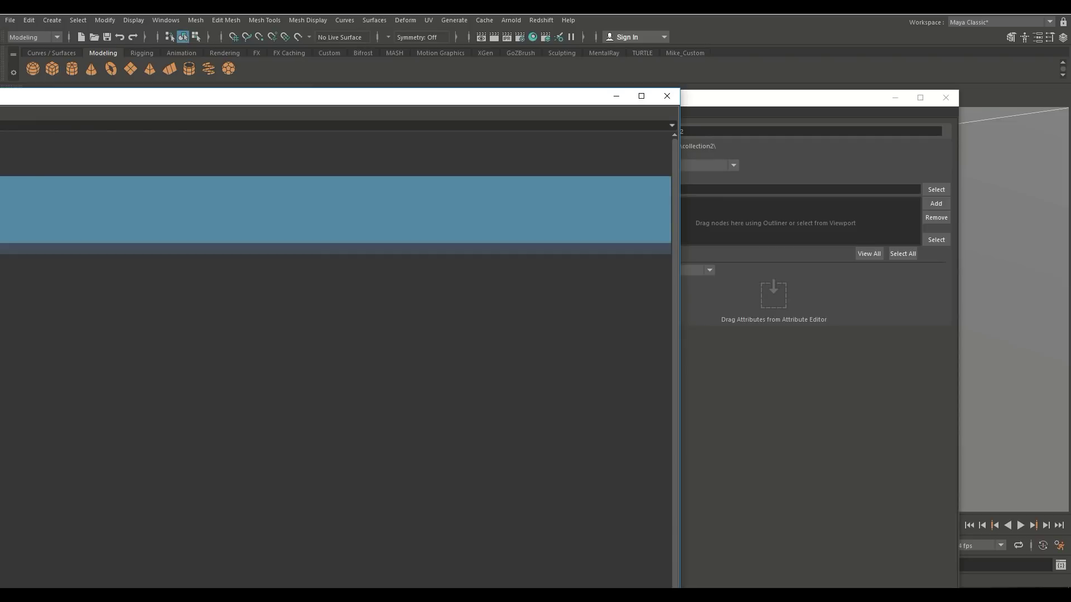
left_click_drag(142, 99, 584, 81)
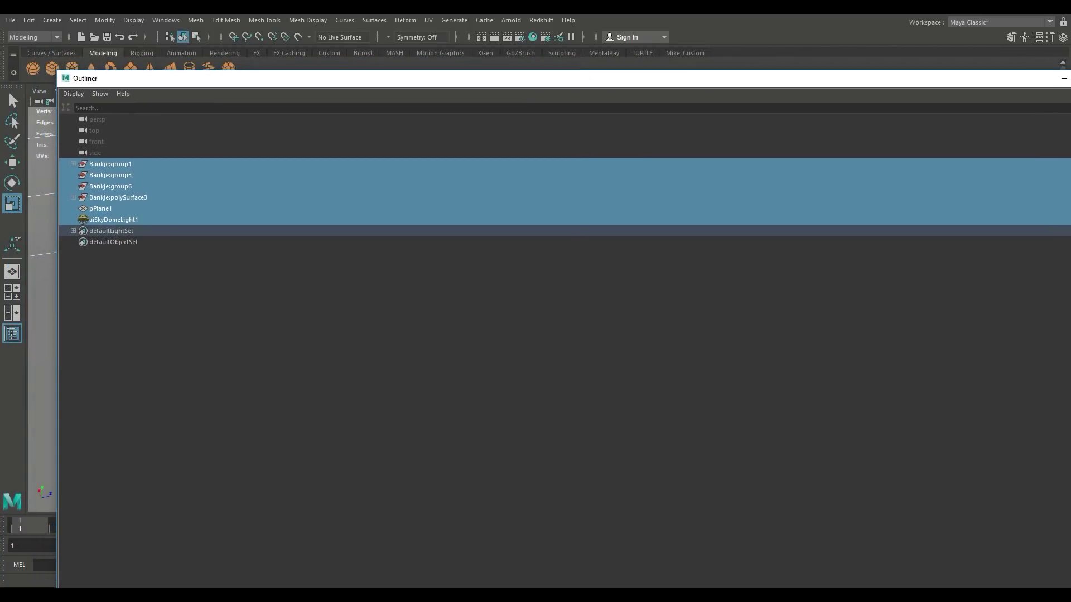
left_click(109, 164)
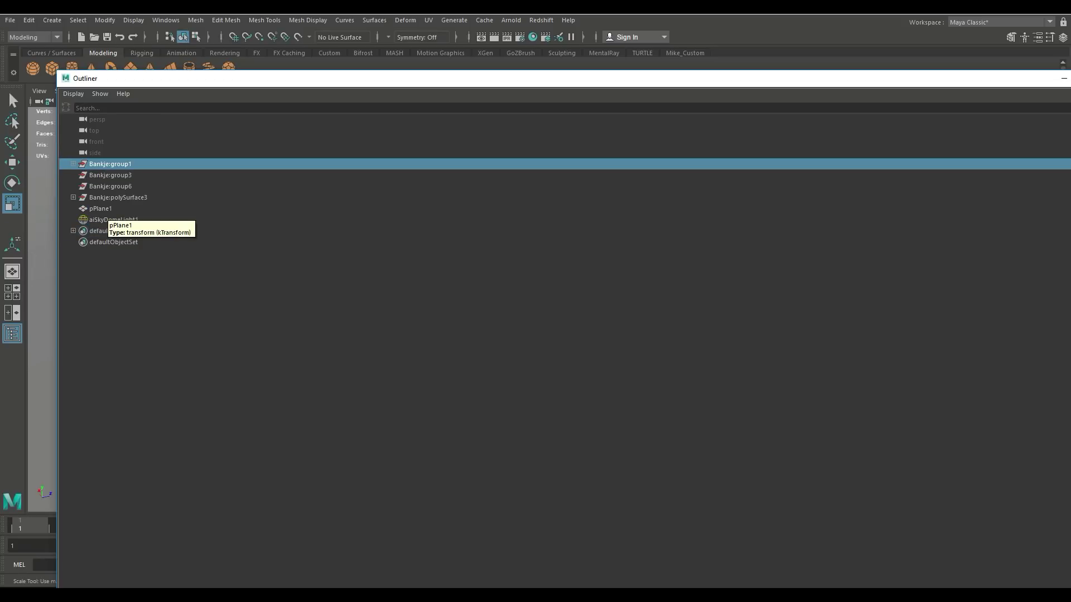
left_click(101, 208, "shift")
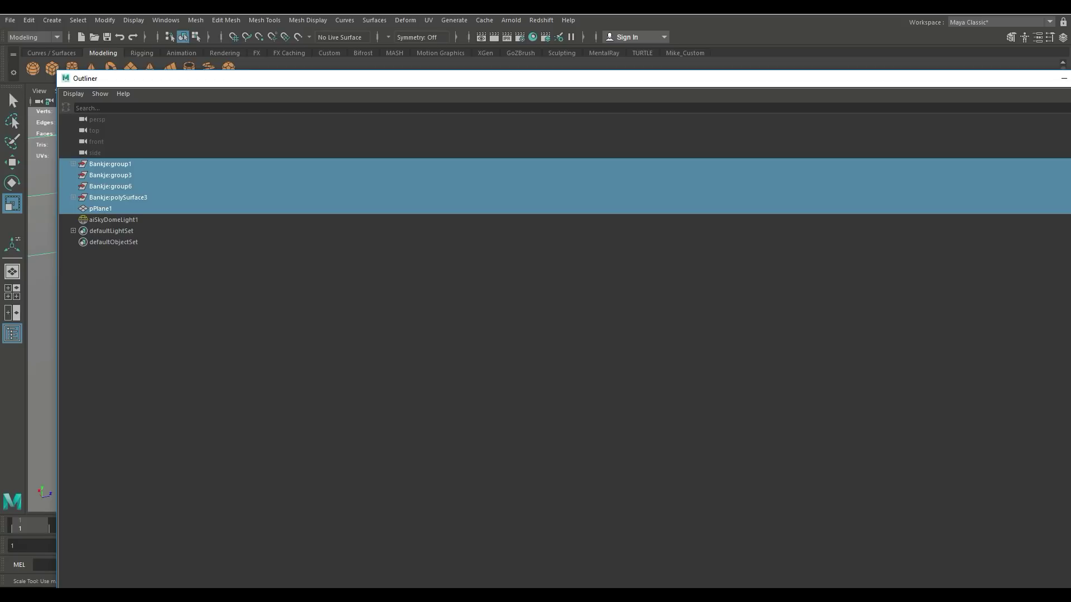
left_click_drag(904, 79, 595, 93)
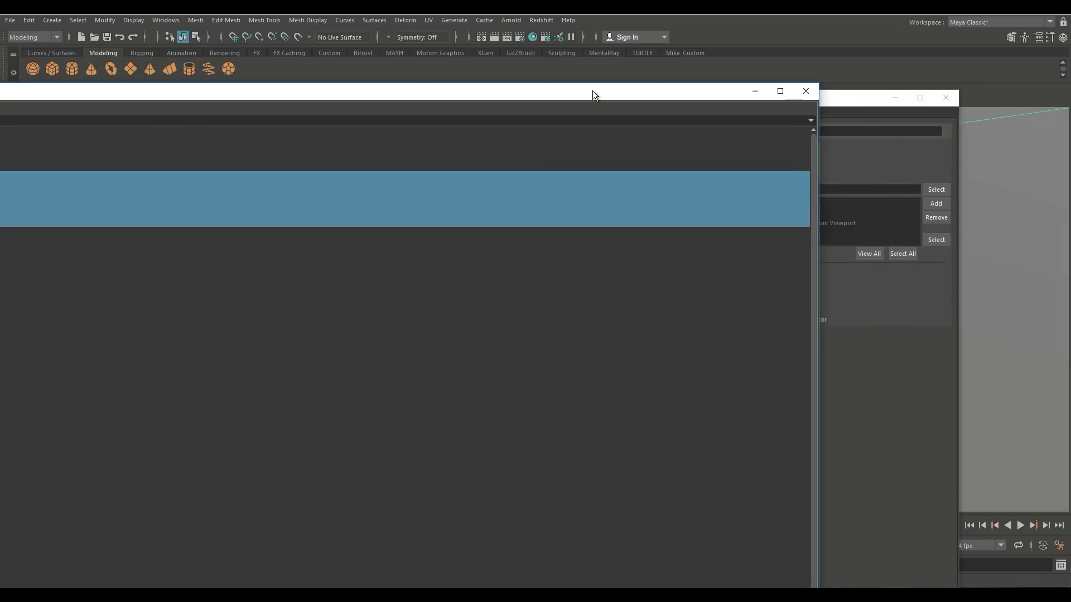
left_click(755, 91)
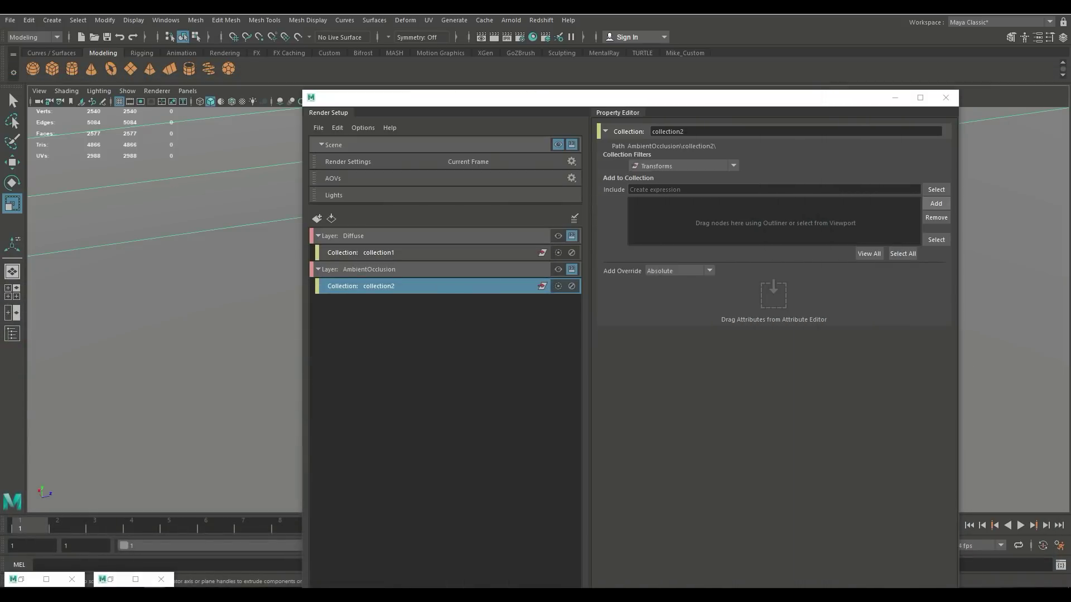
left_click(935, 203)
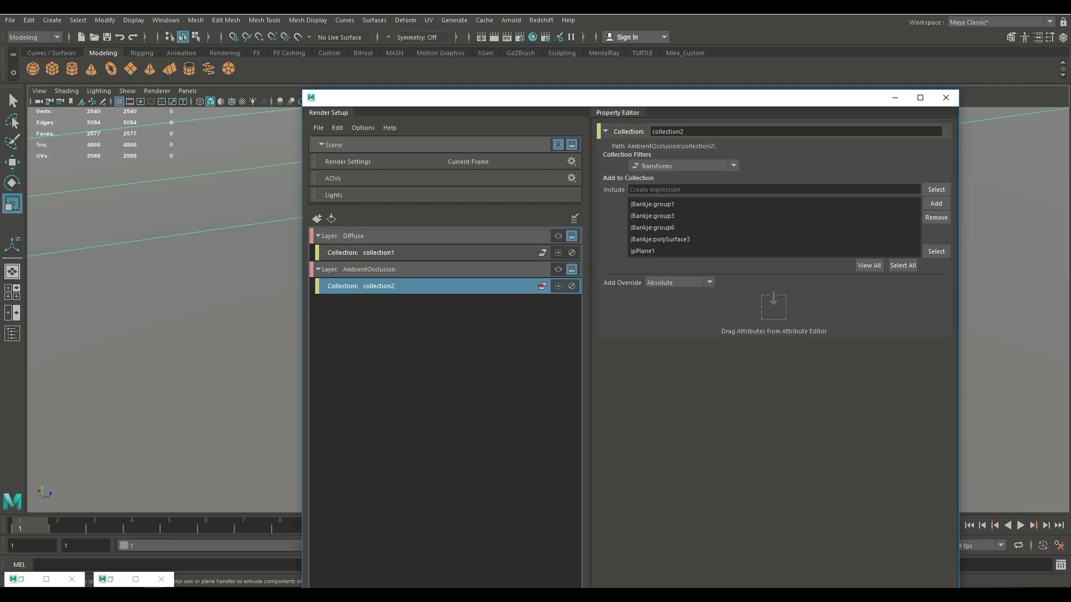
Step: Create a material override on the AmbientOcclusion layer's collection using the Arnold aiAmbientOcclusion surface shader
right_click(406, 286)
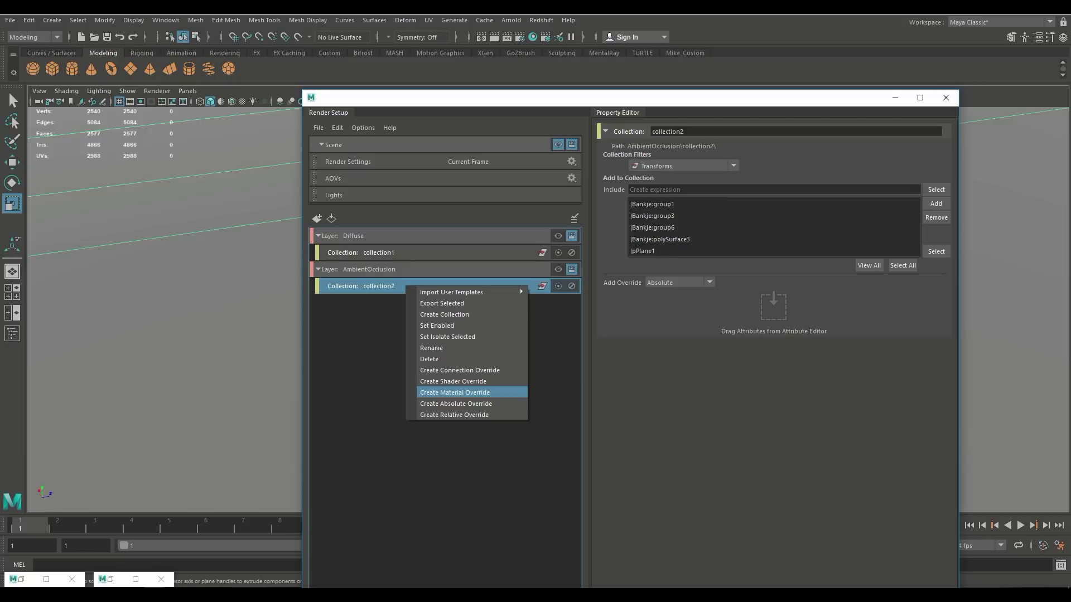
left_click(454, 392)
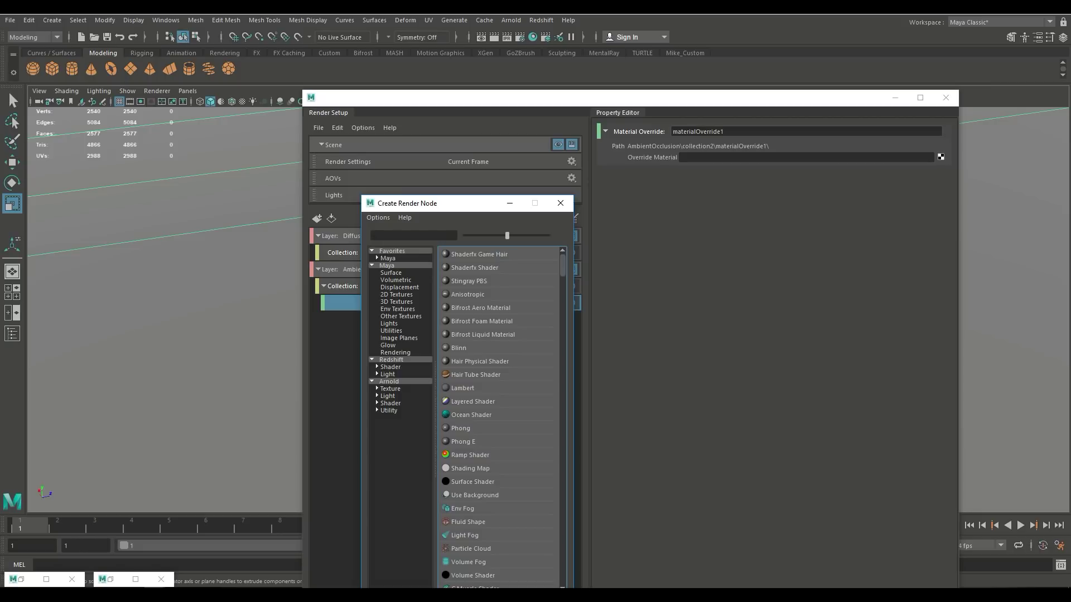
left_click(377, 403)
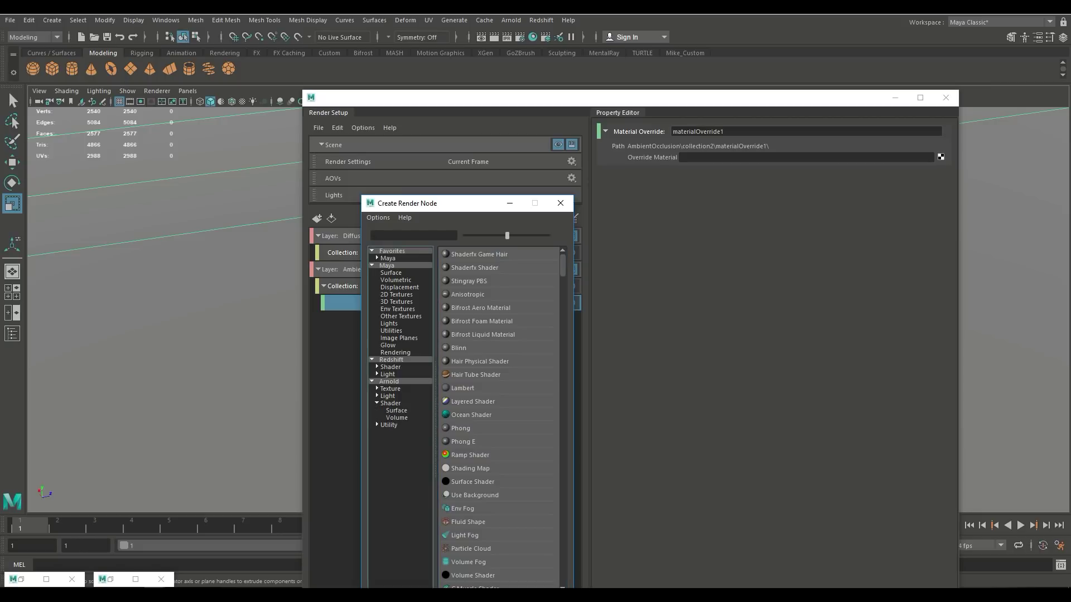
left_click(396, 410)
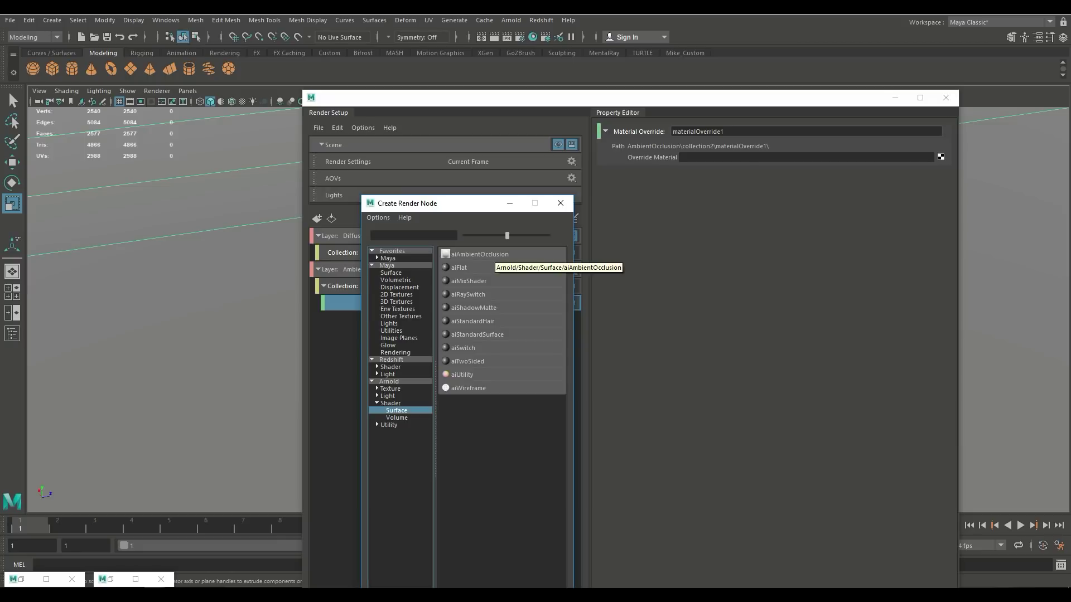
left_click(479, 254)
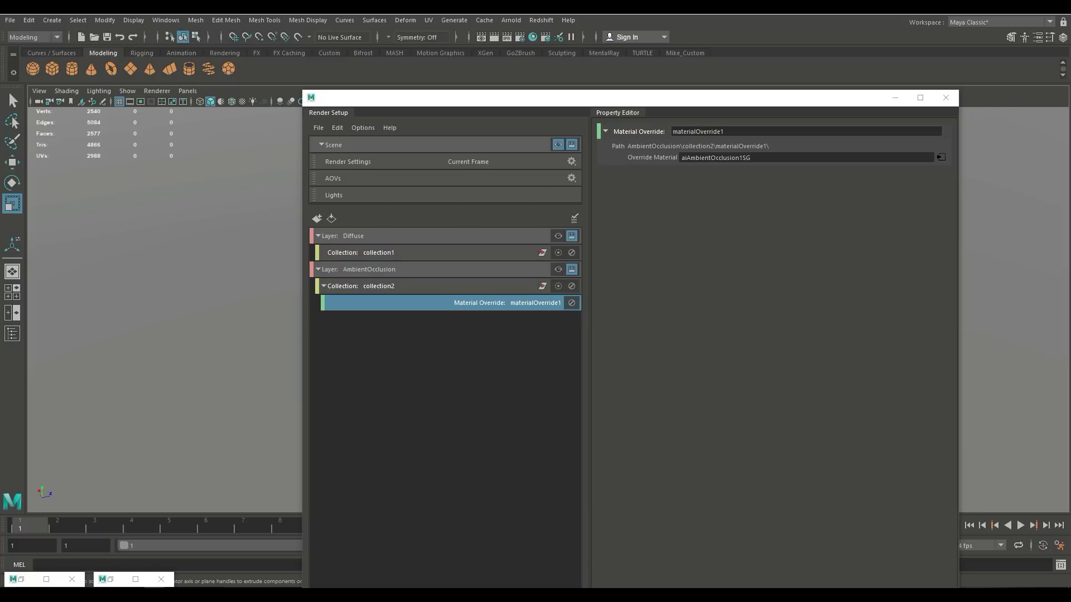
Step: Make AmbientOcclusion the visible render layer and render the current frame with Arnold
left_click(557, 235)
left_click(558, 145)
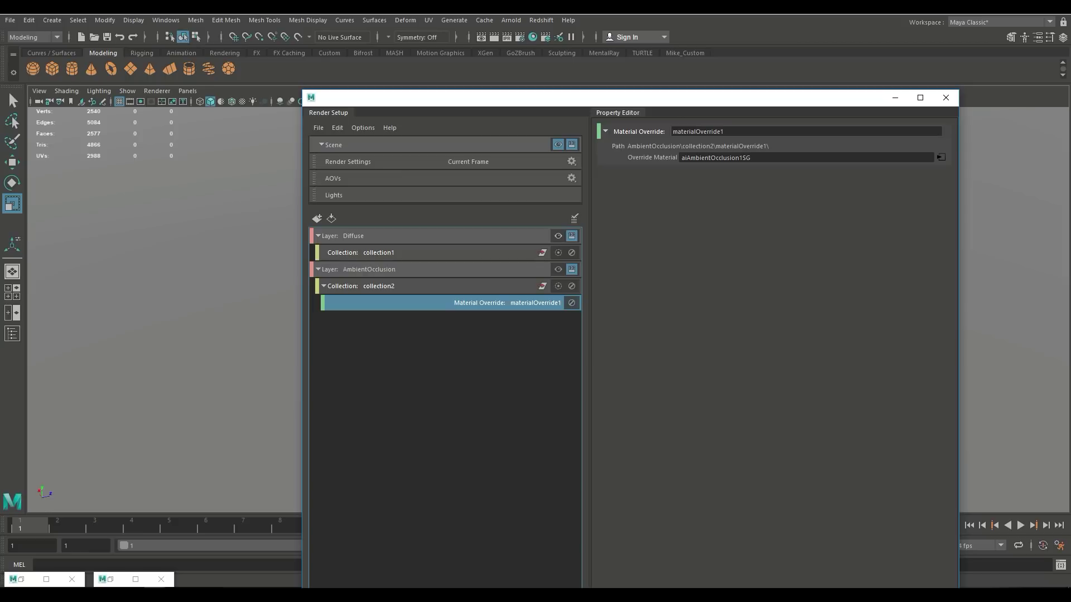
left_click(558, 270)
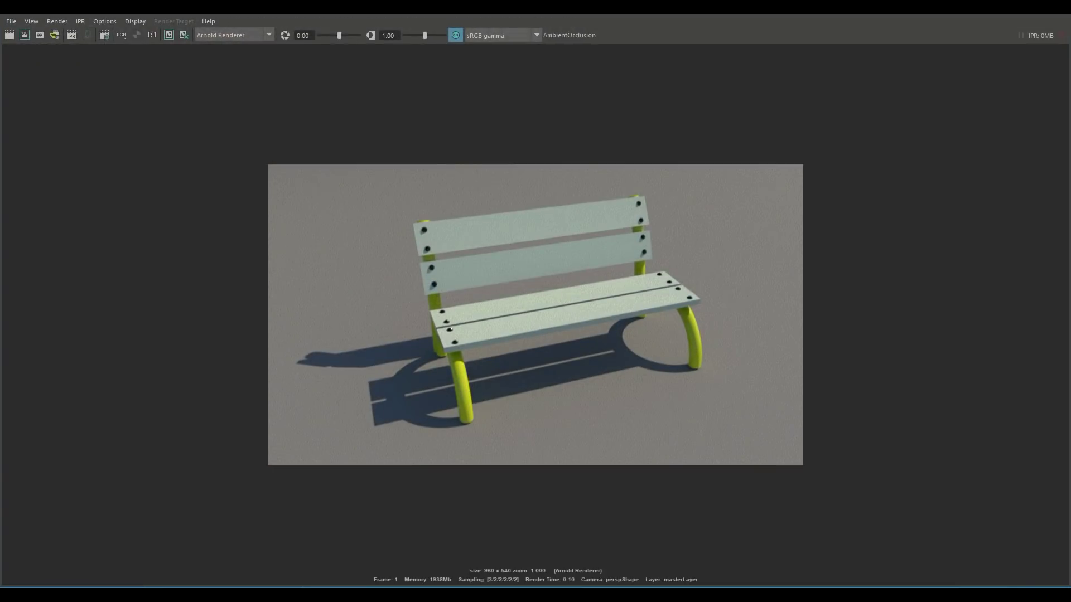
left_click(9, 35)
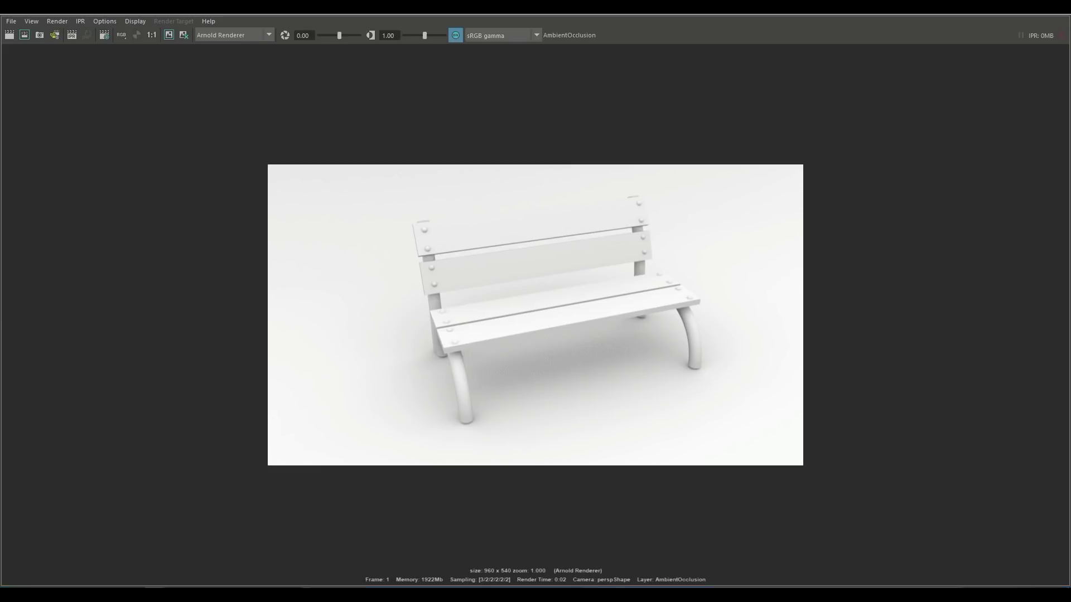
key("super+Down")
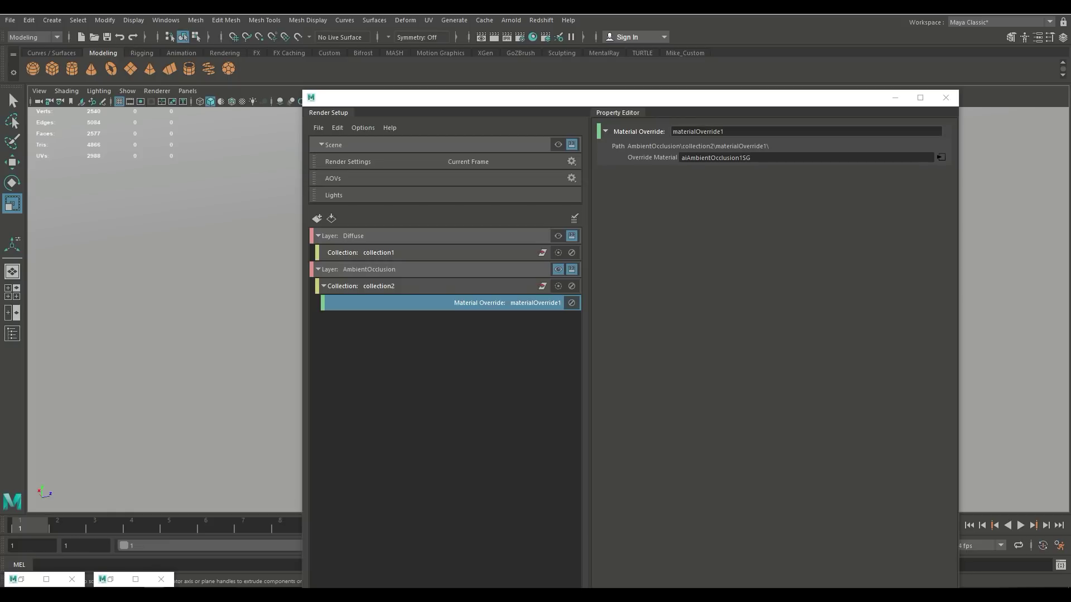
Step: Create a third render layer named WireframePass and give it a collection
left_click(317, 218)
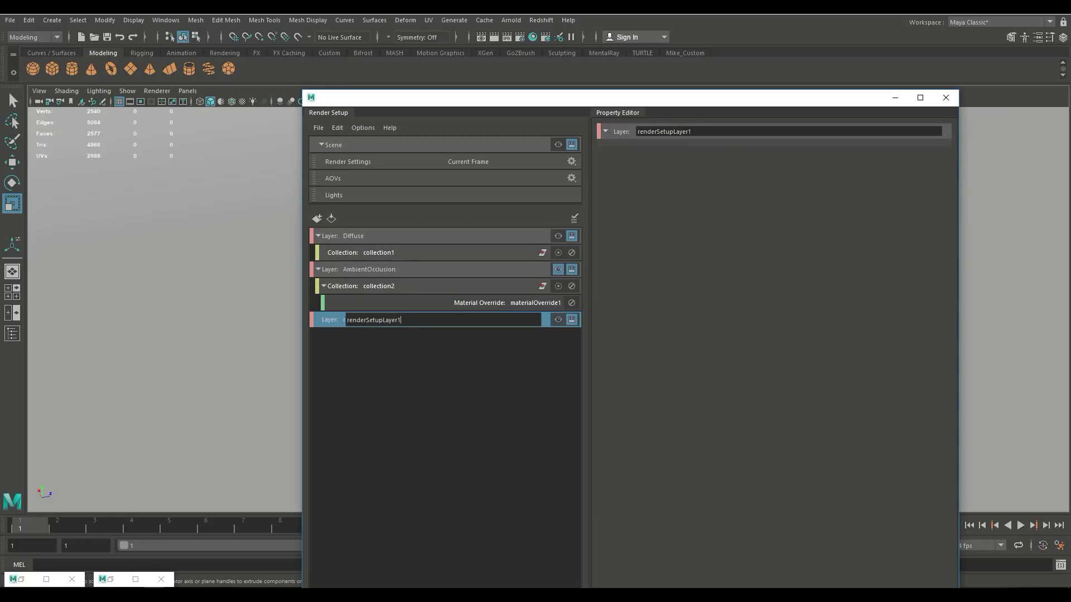
key("ctrl+a")
type("WireframePass")
key("Return")
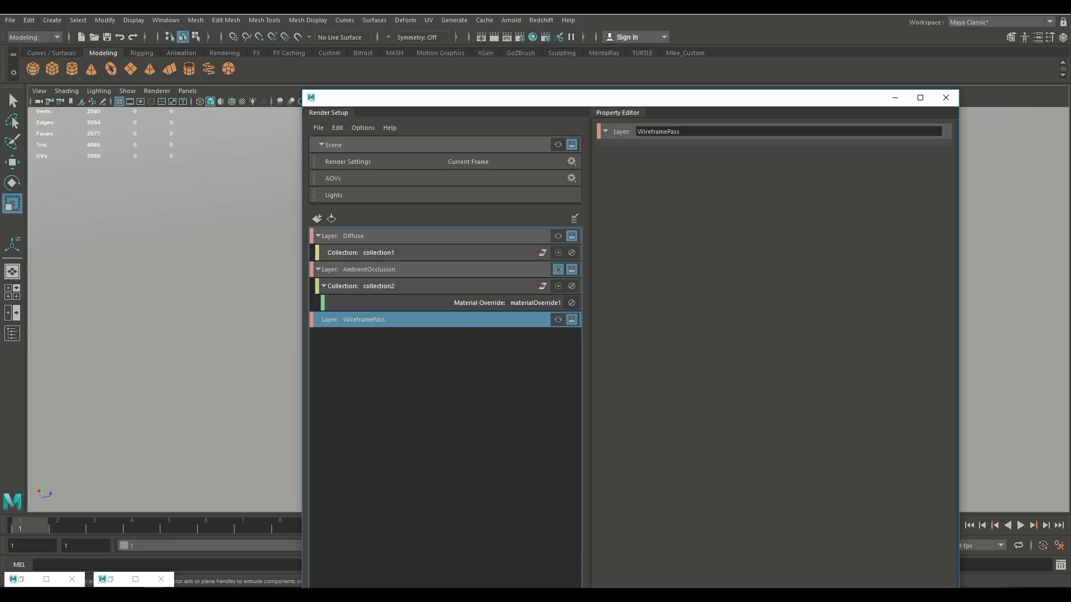
right_click(458, 319)
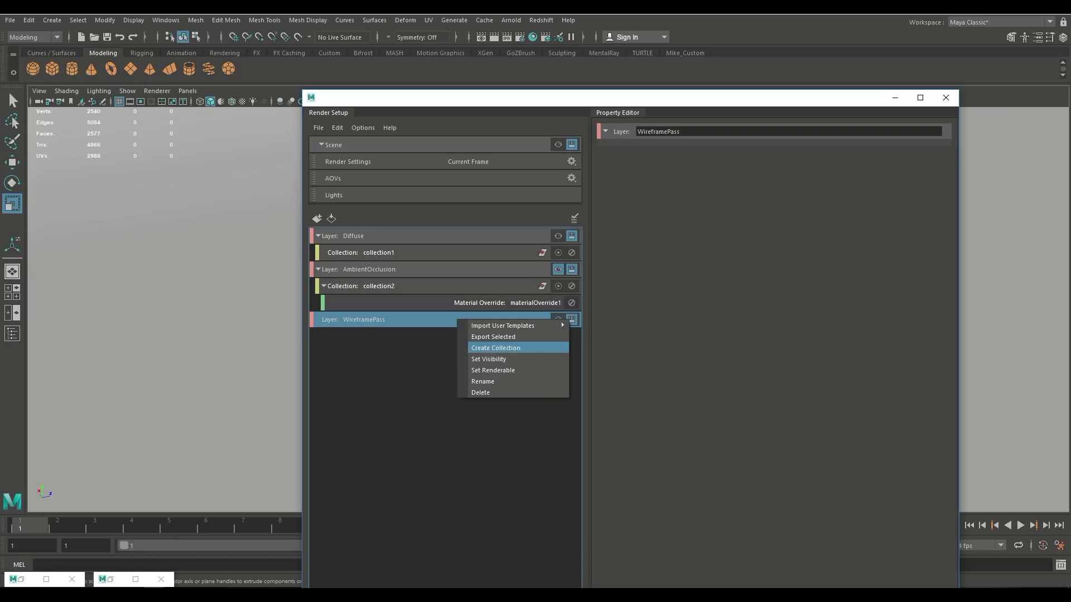
left_click(495, 347)
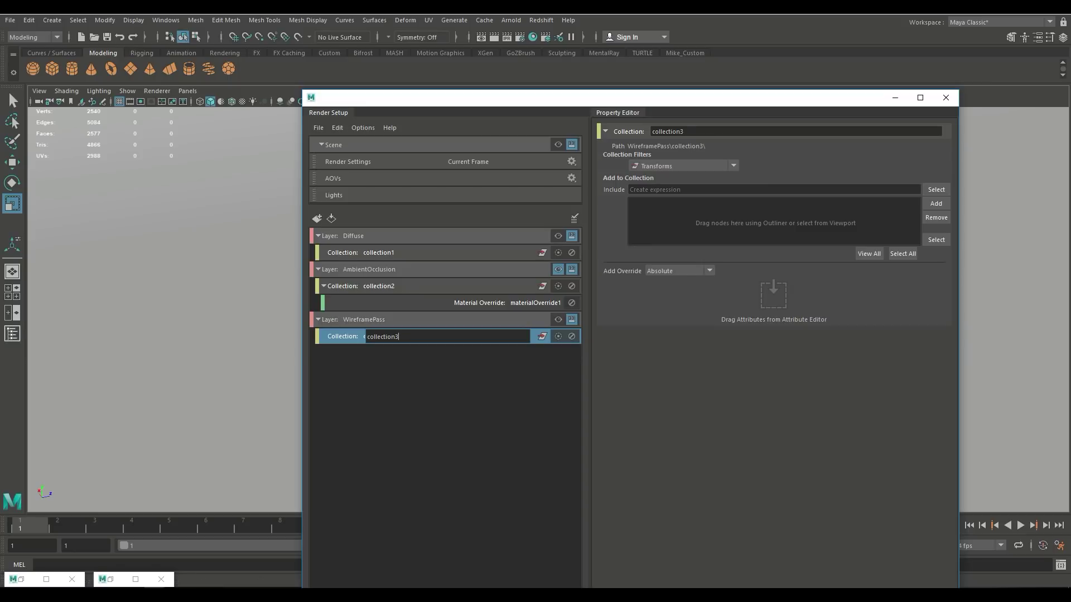
Step: Add Bankje:group1, Bankje:group3, Bankje:group6, Bankje:polySurface3, pPlane1 and aiSkyDomeLight1 to the WireframePass layer's collection
left_click(12, 333)
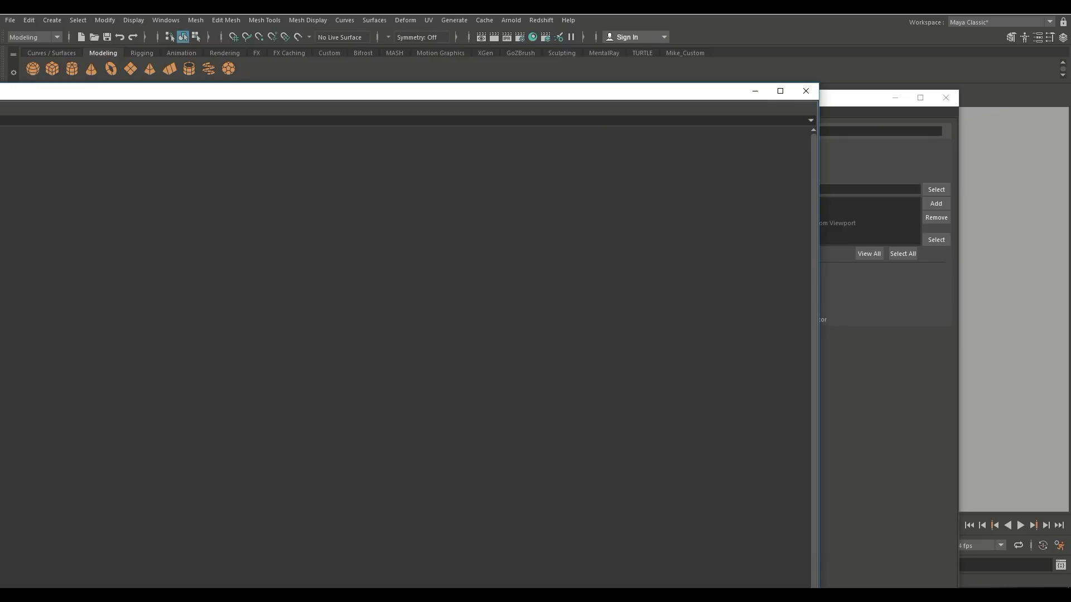
left_click_drag(112, 92, 424, 50)
left_click(141, 132)
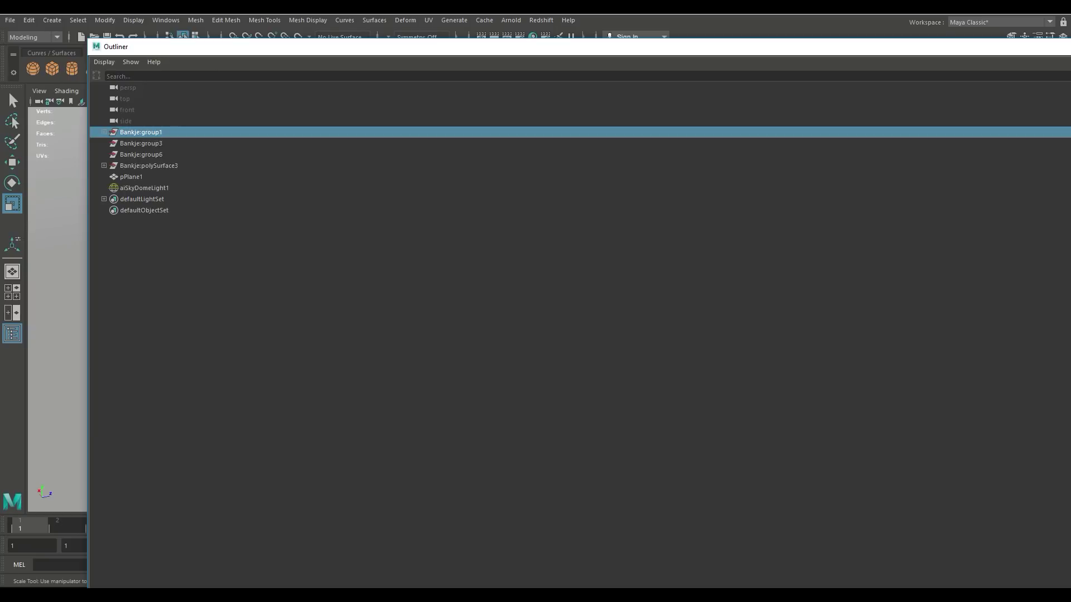
left_click(144, 188, "shift")
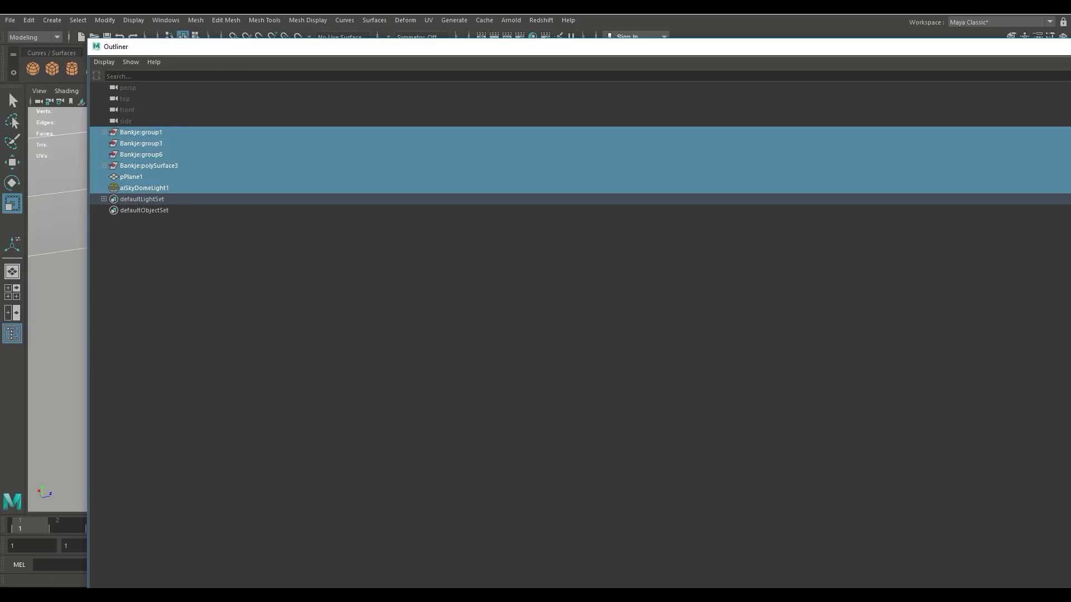
left_click_drag(1011, 45, 785, 70)
left_click(863, 71)
left_click(863, 71)
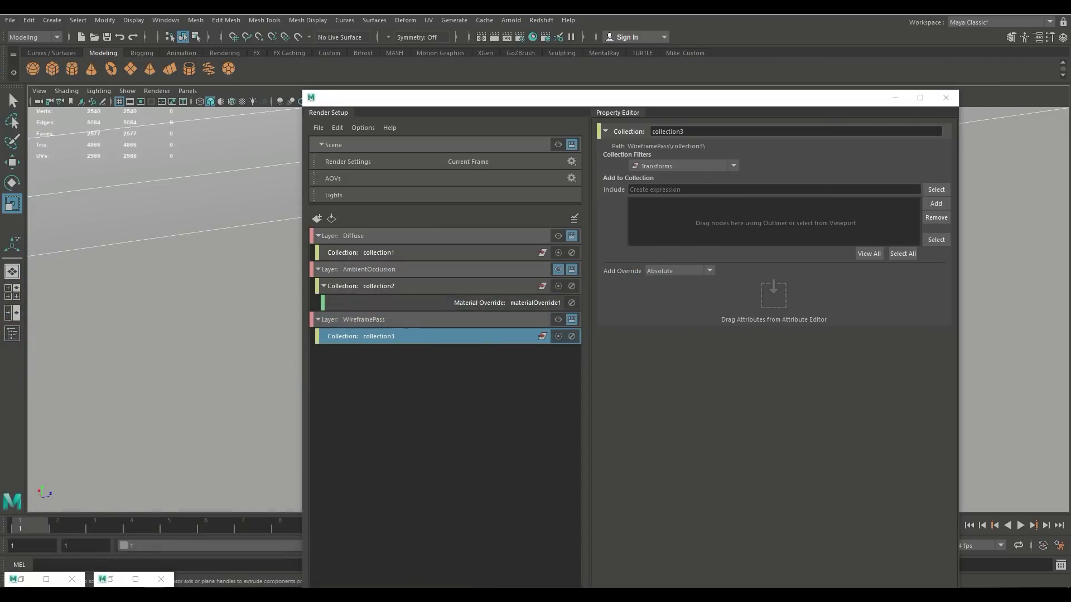
left_click(935, 203)
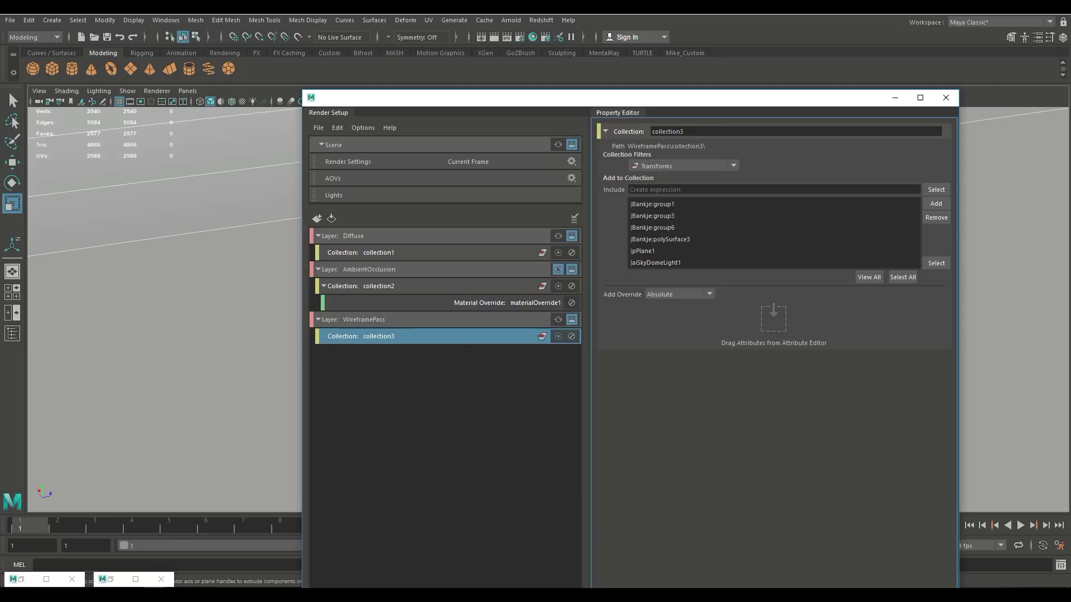
Step: Create a material override on the WireframePass layer's collection using the Arnold aiWireframe surface shader
right_click(428, 336)
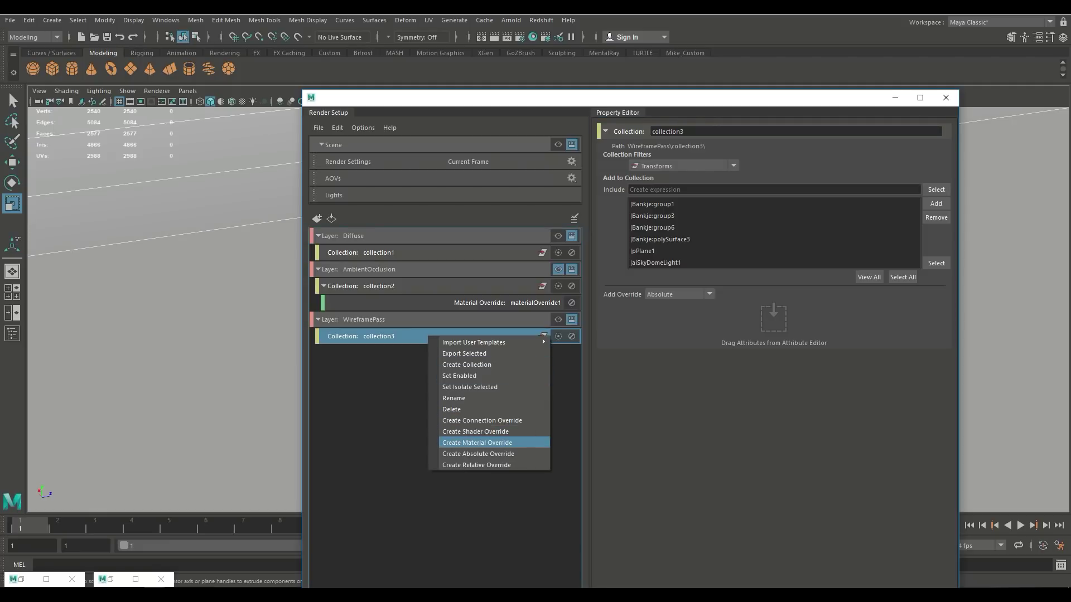
left_click(477, 443)
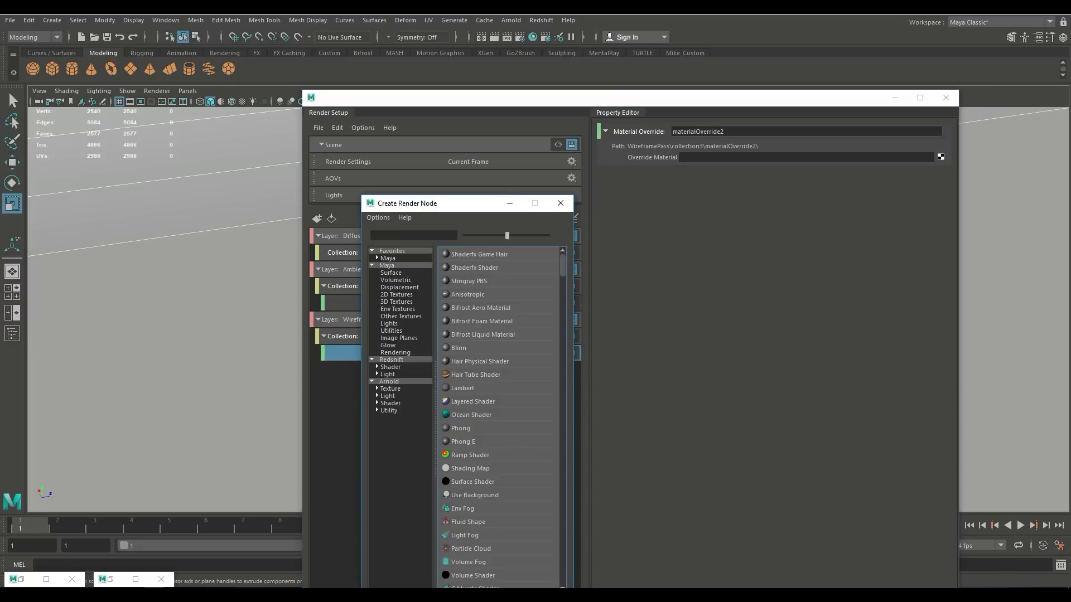
left_click_drag(466, 207, 409, 90)
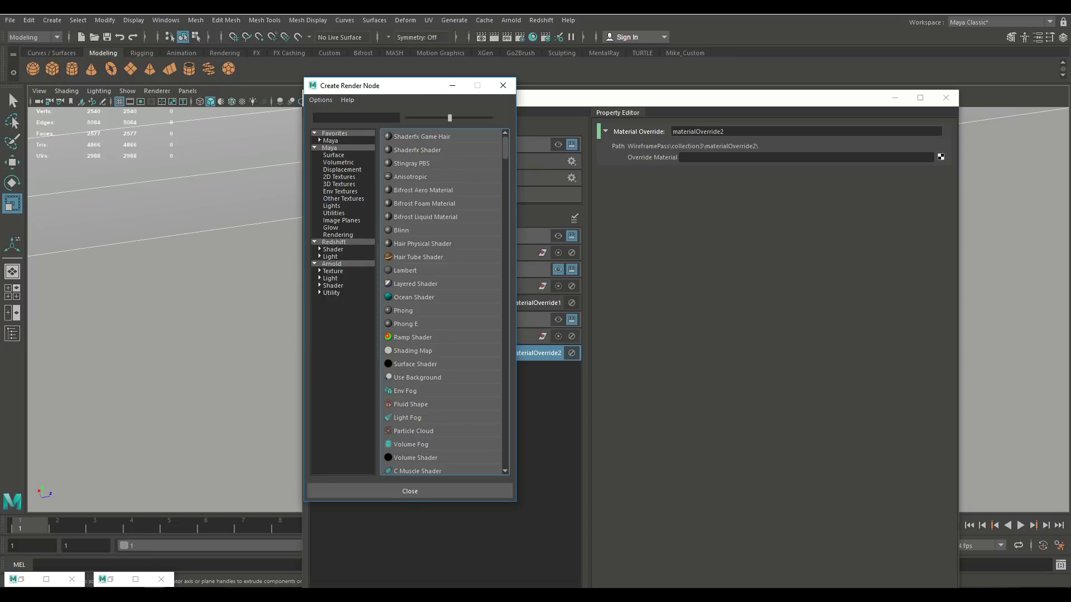
left_click(320, 285)
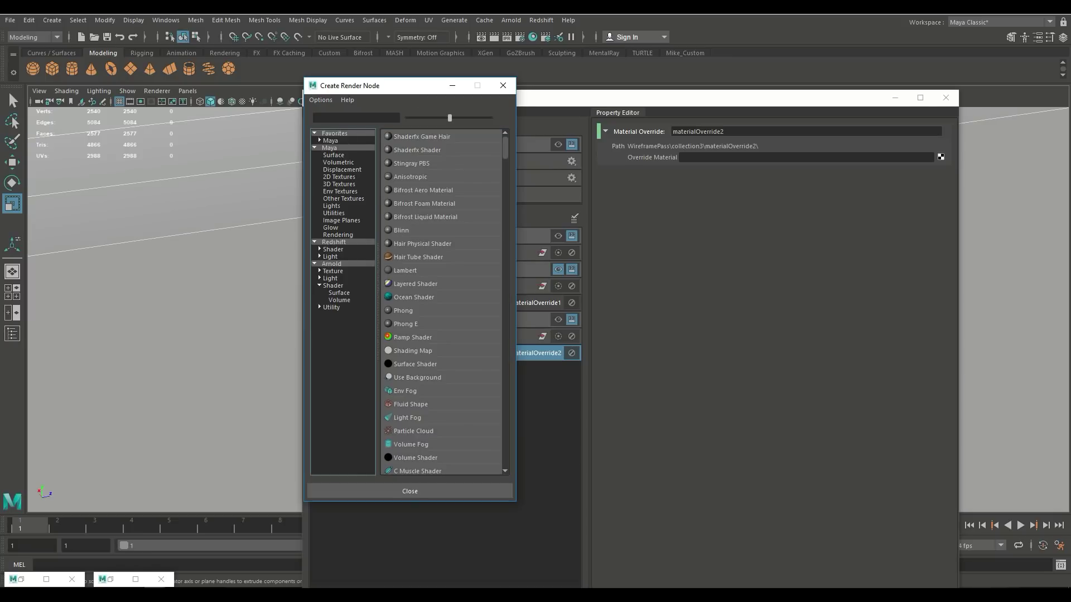
left_click(339, 292)
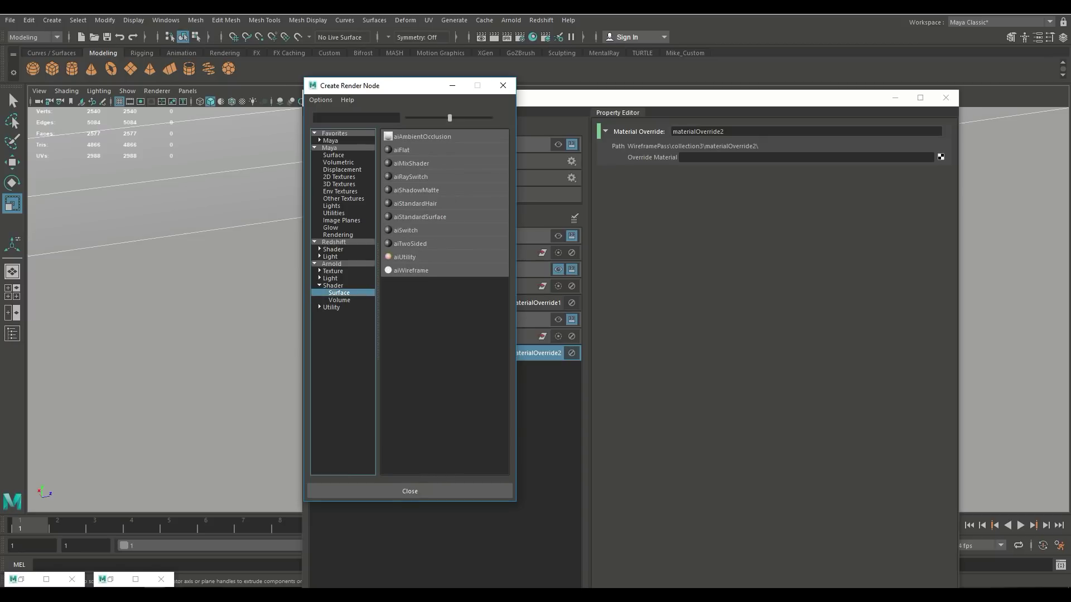
left_click(410, 271)
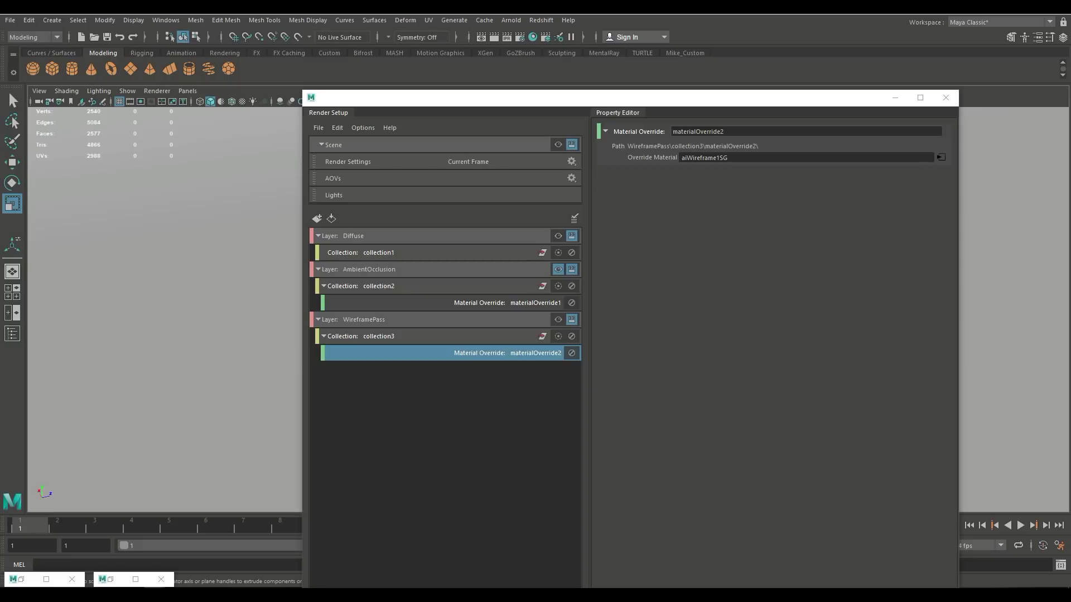
Step: Make WireframePass the visible render layer and render the current frame with Arnold
left_click(558, 269)
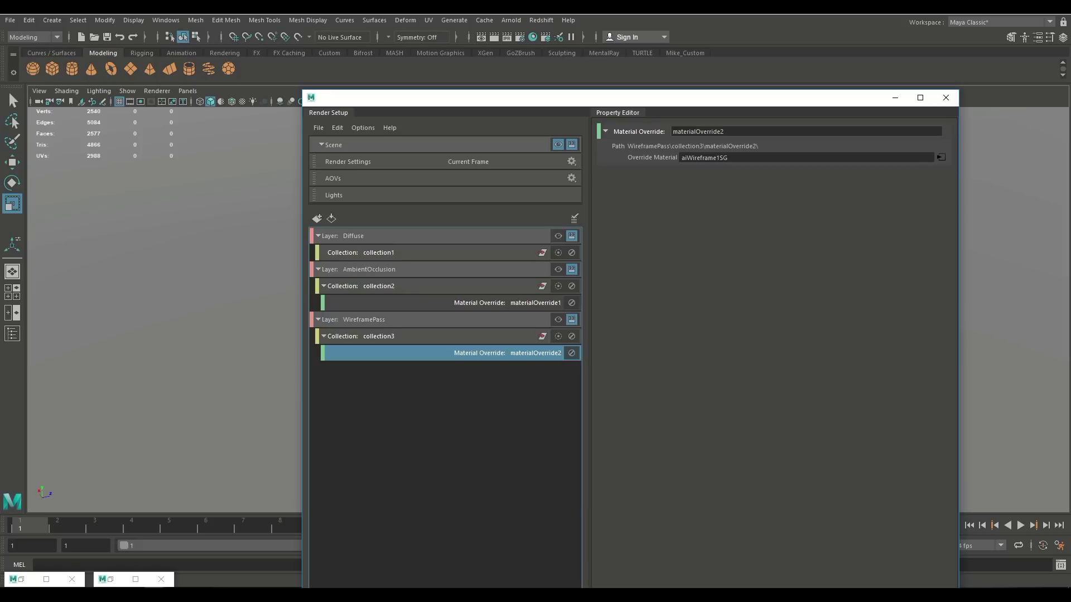
left_click(557, 320)
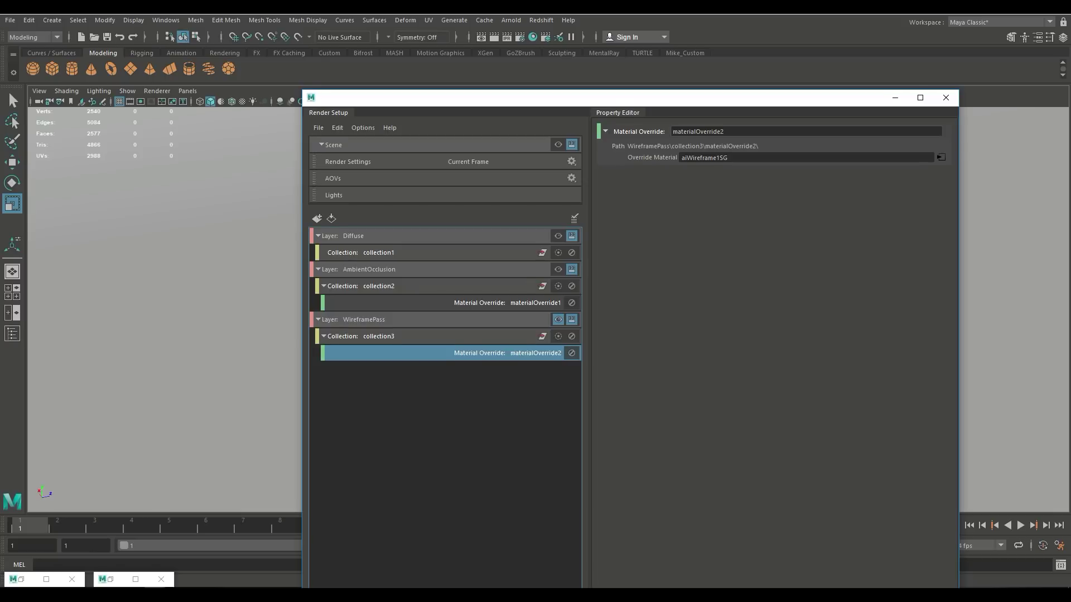
left_click_drag(689, 100, 869, 87)
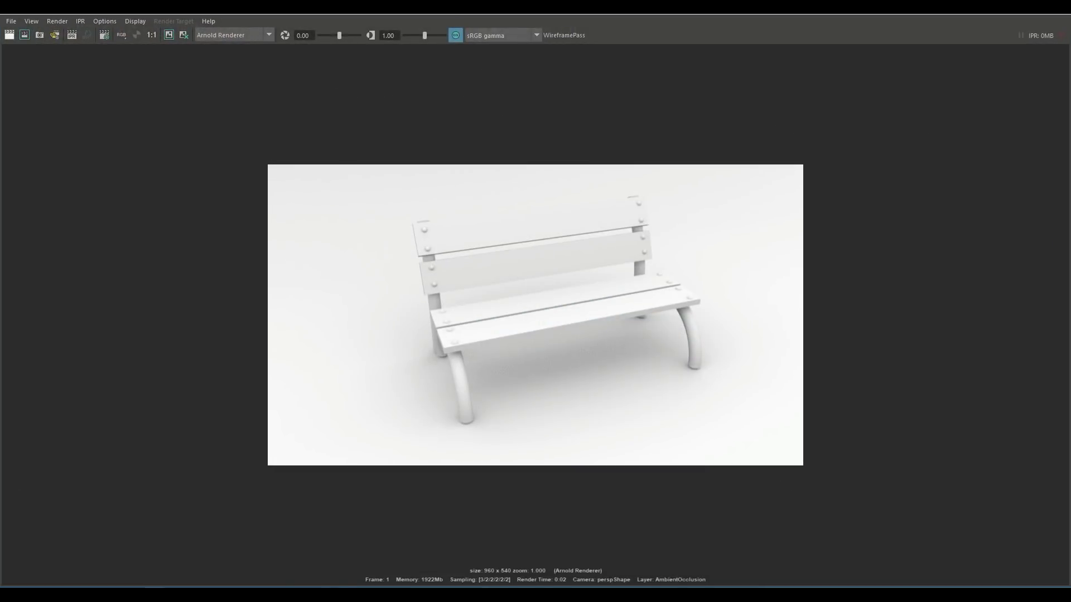
left_click(10, 35)
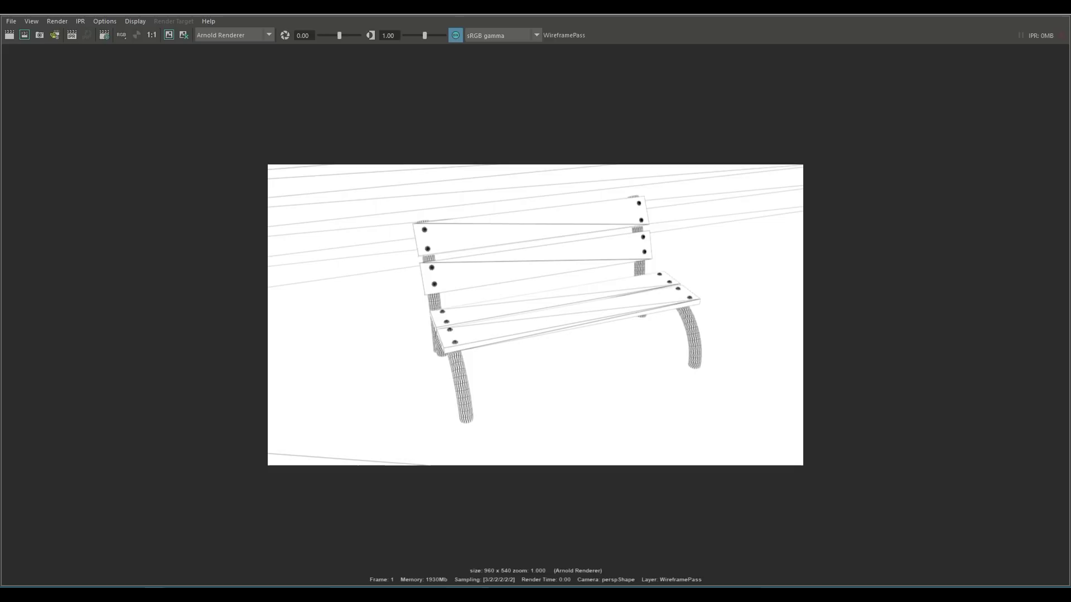
left_click_drag(803, 10, 750, 25)
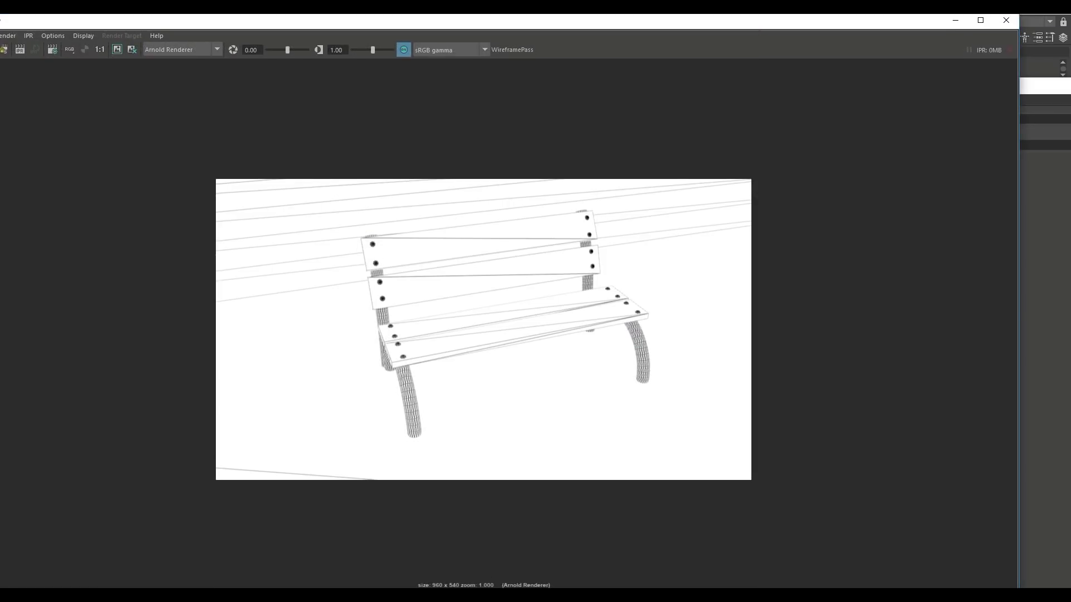